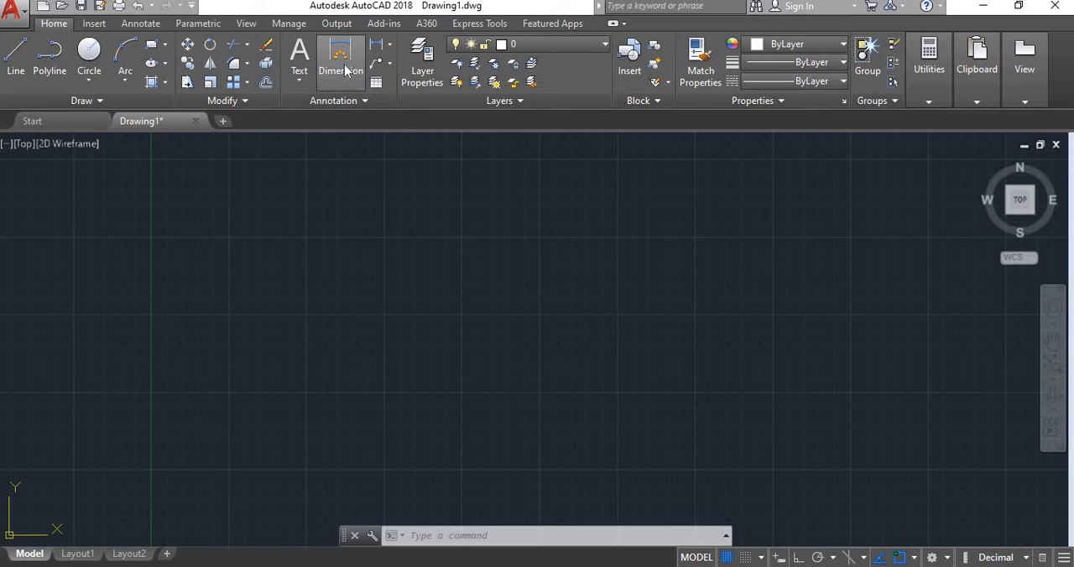
{"action": "left_click", "coordinate": [389, 49]}
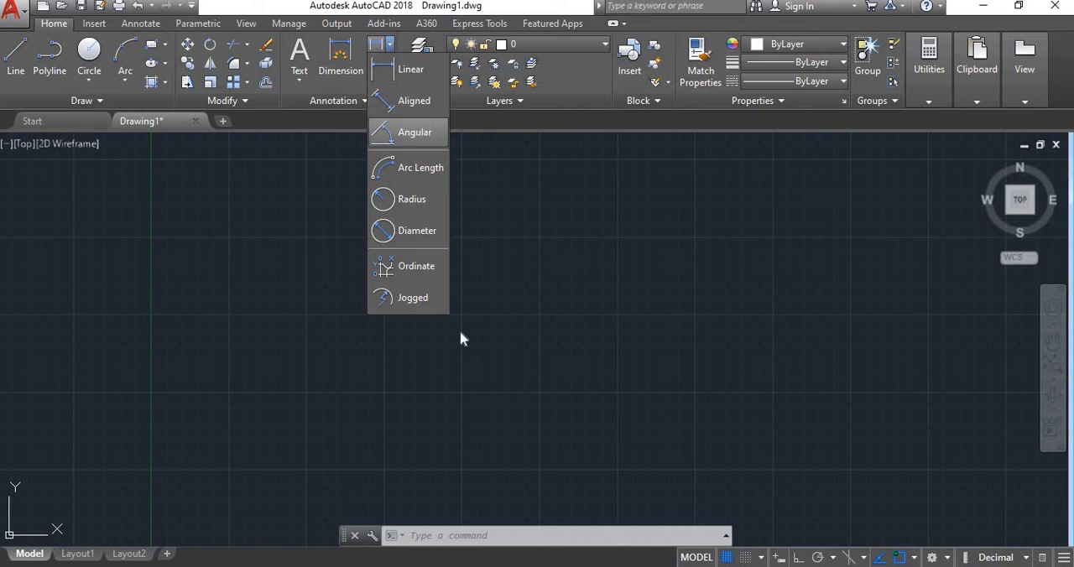
{"action": "left_click", "coordinate": [560, 341]}
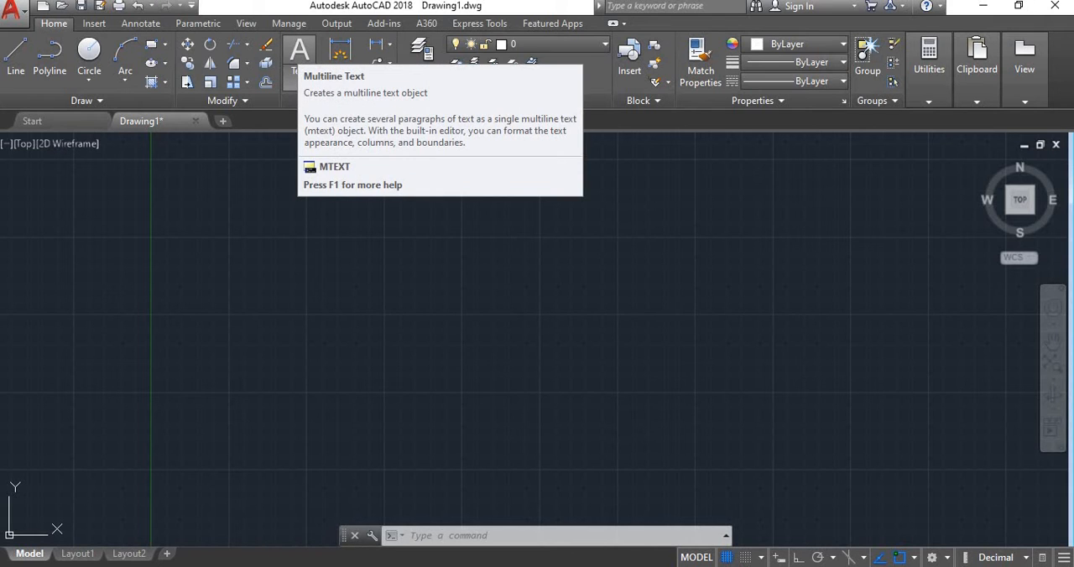
- Create a multiline text object reading "auto cadd design" in the empty middle area of the drawing
{"action": "left_click", "coordinate": [300, 76]}
{"action": "left_click", "coordinate": [308, 110]}
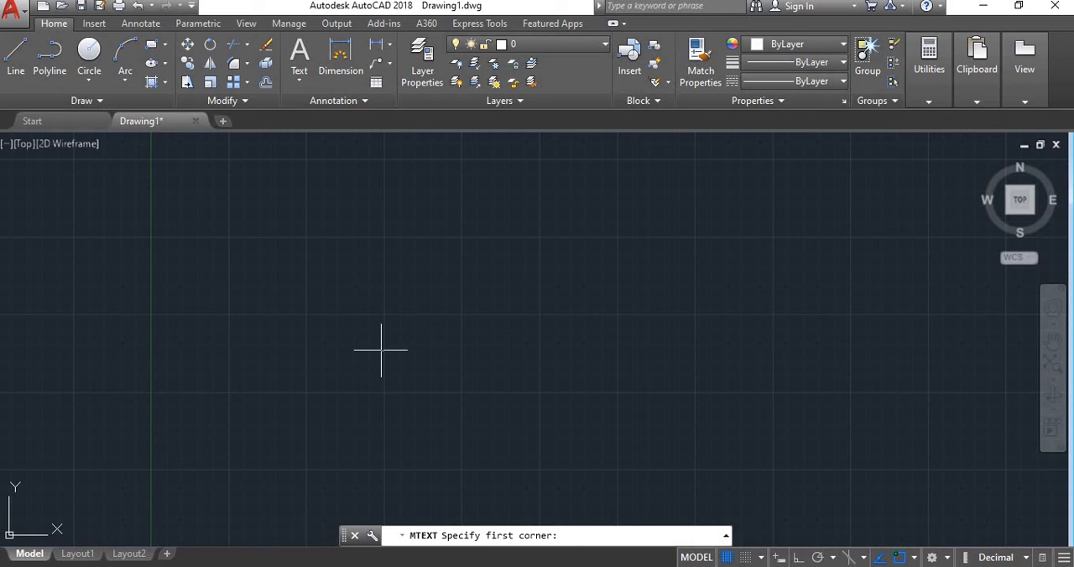
{"action": "left_click", "coordinate": [364, 275]}
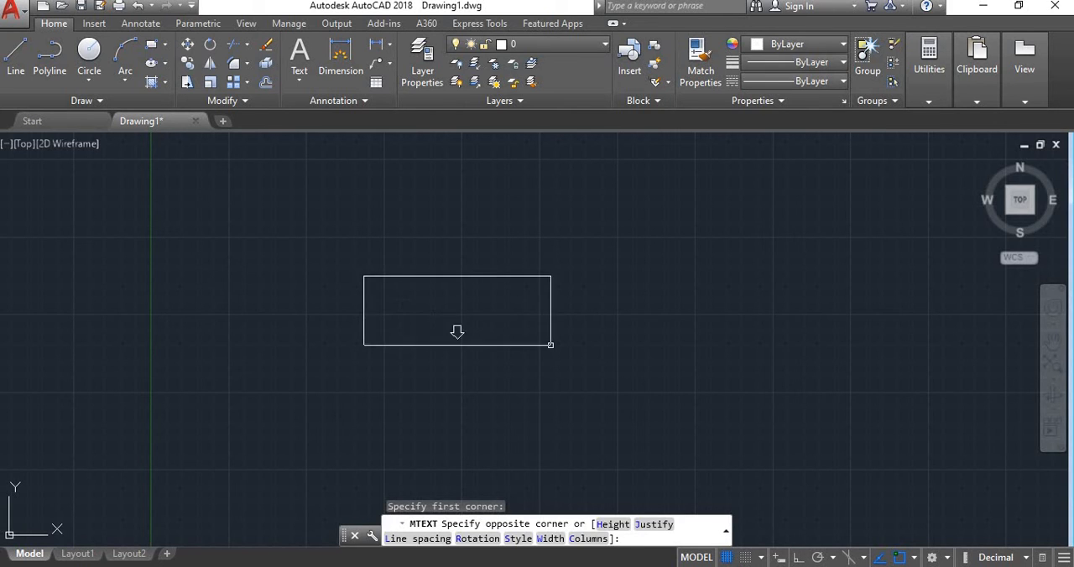
{"action": "left_click", "coordinate": [598, 374]}
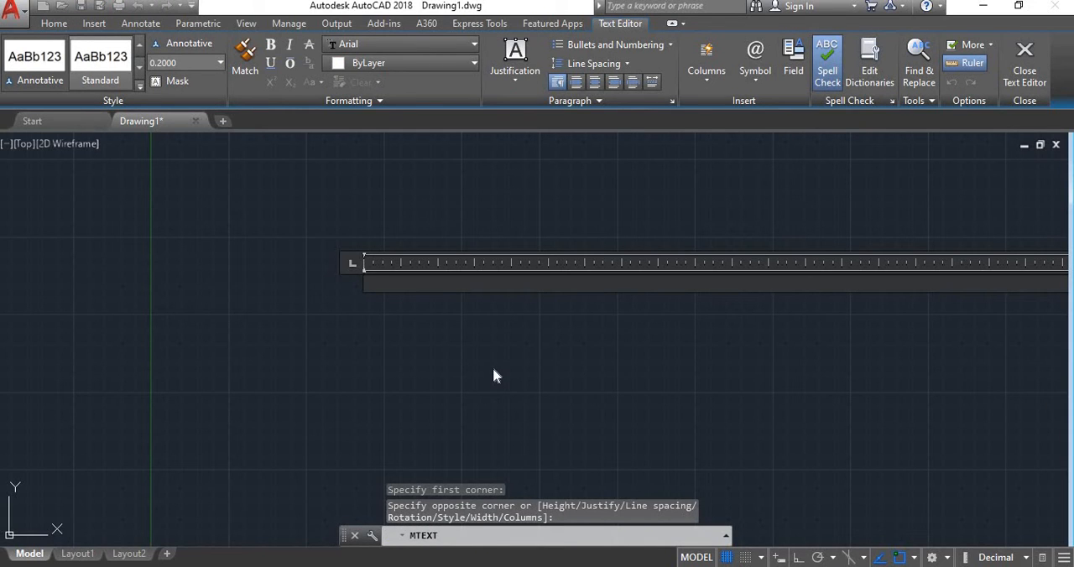
{"action": "type", "text": "a"}
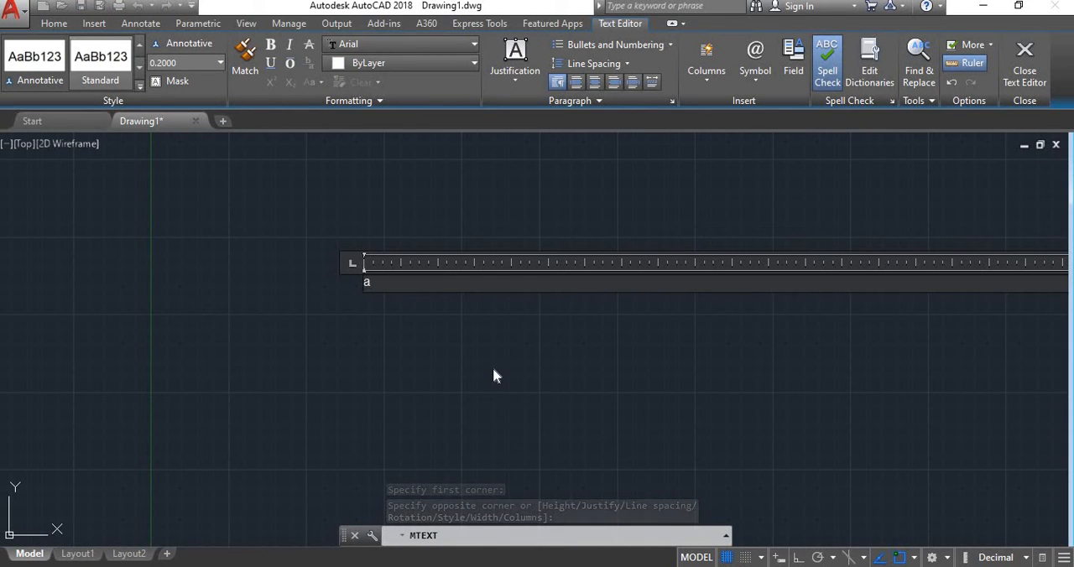
{"action": "type", "text": "uto"}
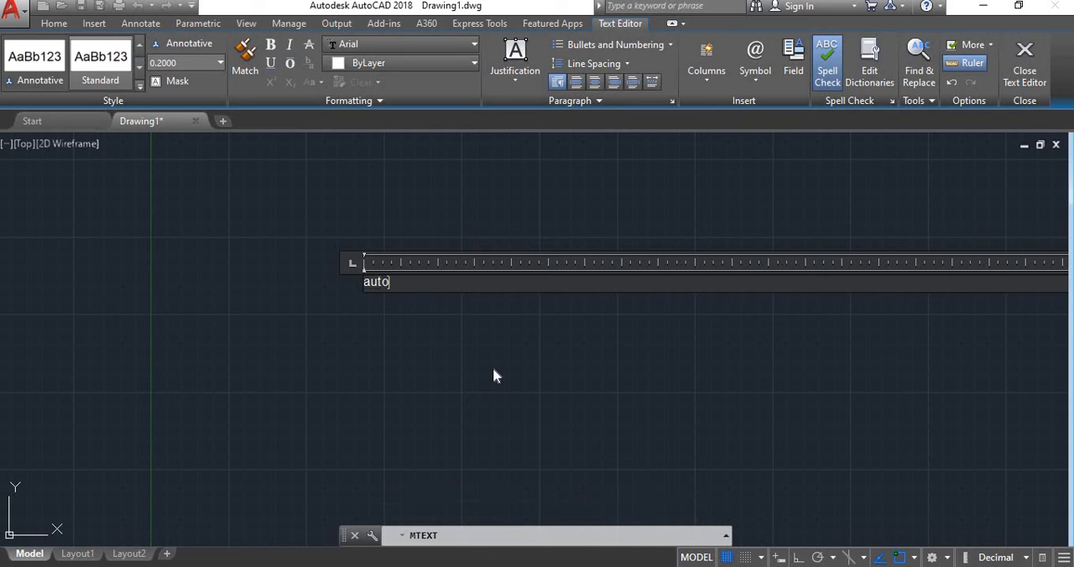
{"action": "type", "text": " cadd desig"}
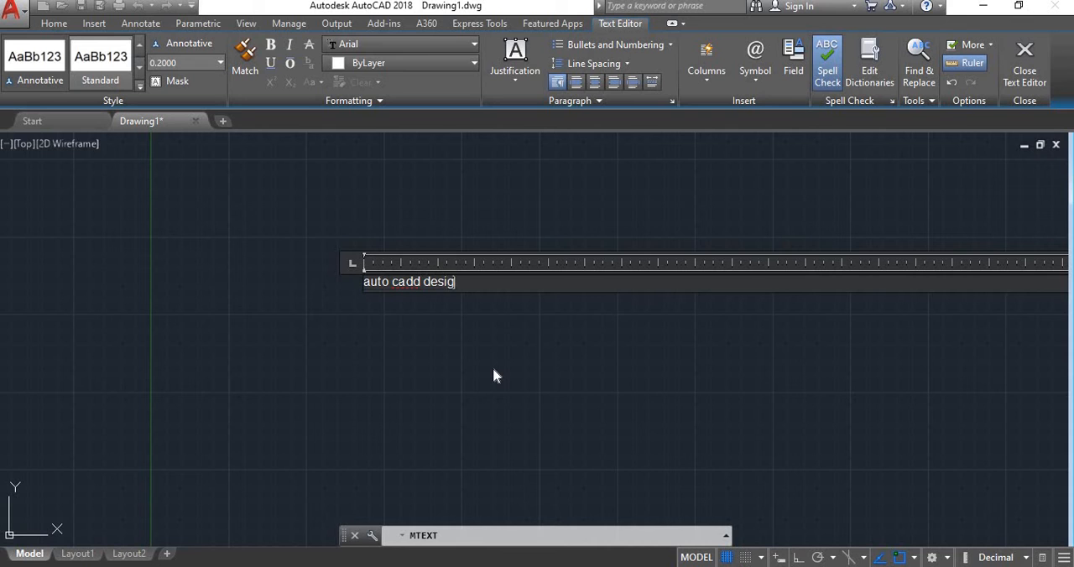
{"action": "type", "text": "n"}
{"action": "left_click", "coordinate": [544, 354]}
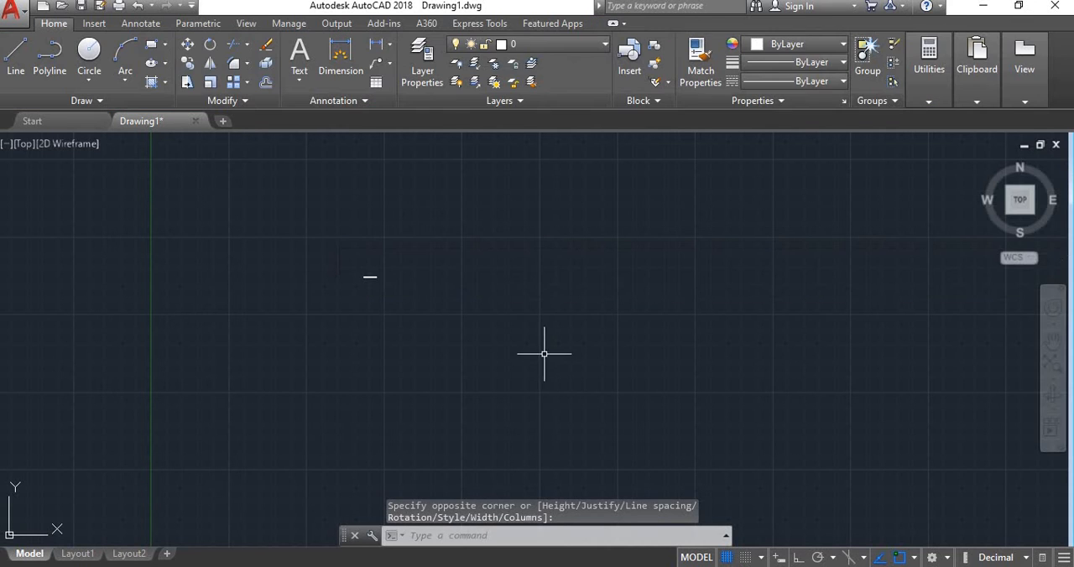
- Examine the new multiline text in the drawing at a readable size
{"action": "scroll", "coordinate": [385, 310], "scroll_direction": "up", "scroll_amount": 2}
{"action": "scroll", "coordinate": [342, 249], "scroll_direction": "down", "scroll_amount": 6}
{"action": "scroll", "coordinate": [347, 250], "scroll_direction": "up", "scroll_amount": 4}
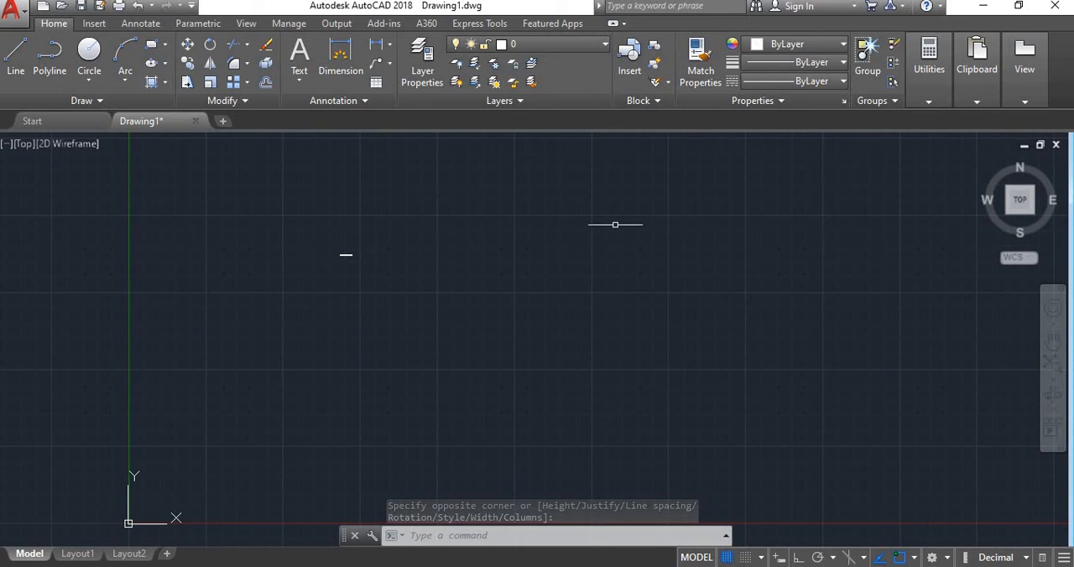
{"action": "mouse_move", "coordinate": [986, 86]}
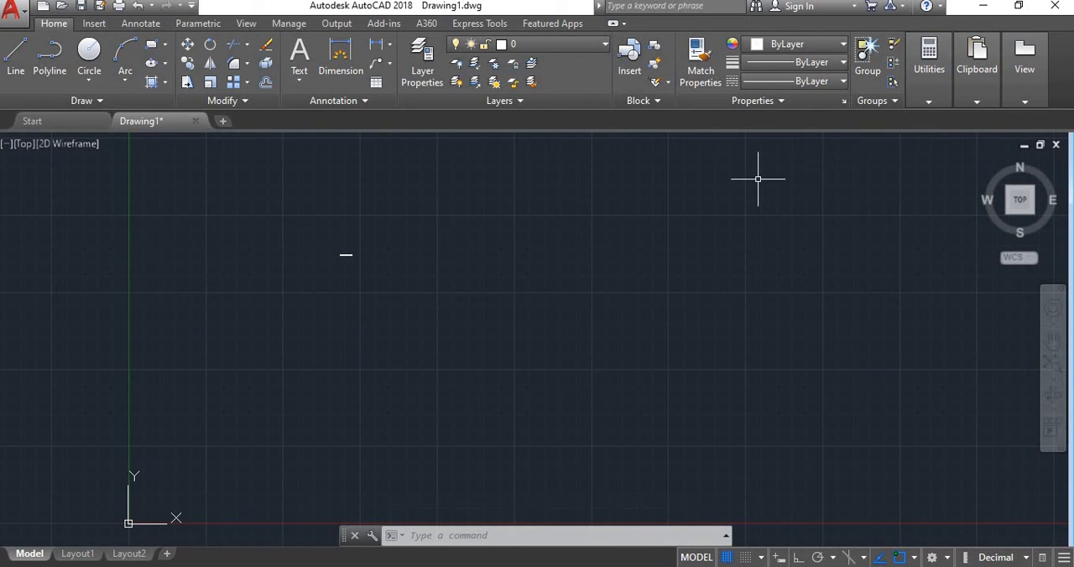
{"action": "scroll", "coordinate": [352, 256], "scroll_direction": "down", "scroll_amount": 1}
{"action": "scroll", "coordinate": [355, 256], "scroll_direction": "up", "scroll_amount": 4}
{"action": "scroll", "coordinate": [354, 257], "scroll_direction": "down", "scroll_amount": 4}
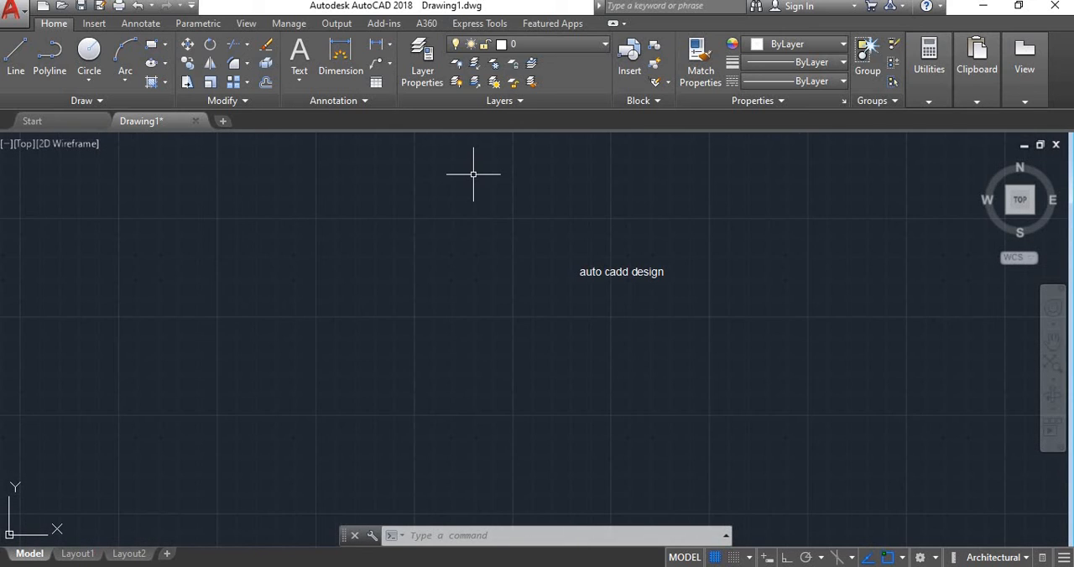
{"action": "type", "text": "t"}
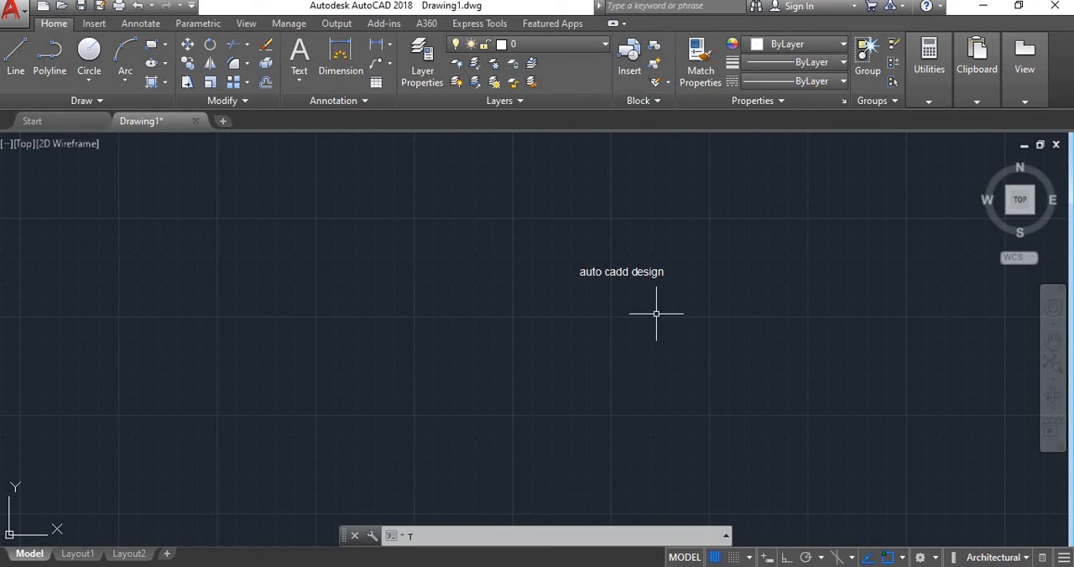
{"action": "scroll", "coordinate": [707, 277], "scroll_direction": "up", "scroll_amount": 2}
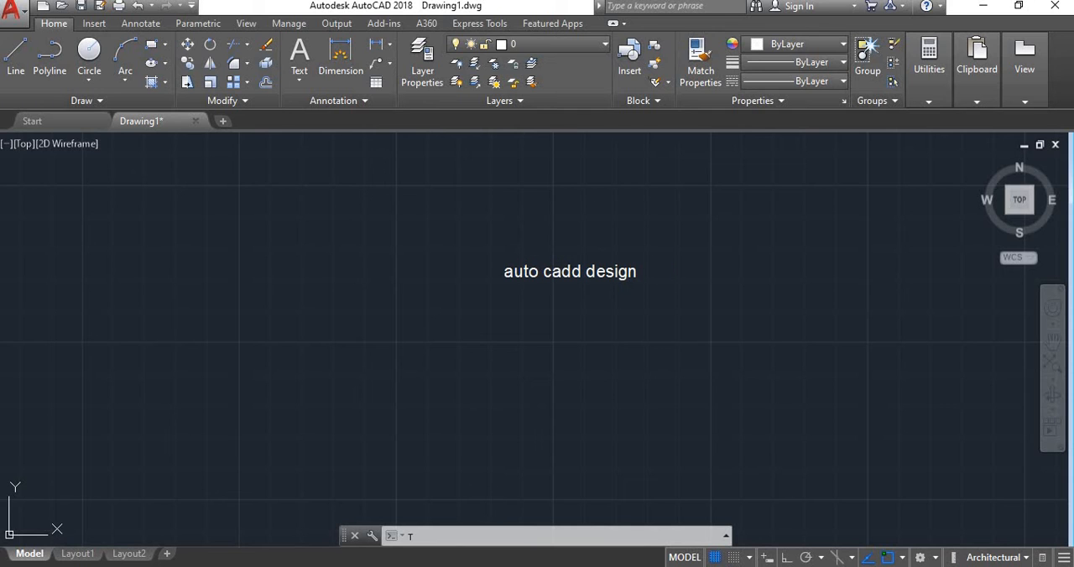
{"action": "scroll", "coordinate": [697, 264], "scroll_direction": "down", "scroll_amount": 2}
{"action": "scroll", "coordinate": [697, 257], "scroll_direction": "up", "scroll_amount": 6}
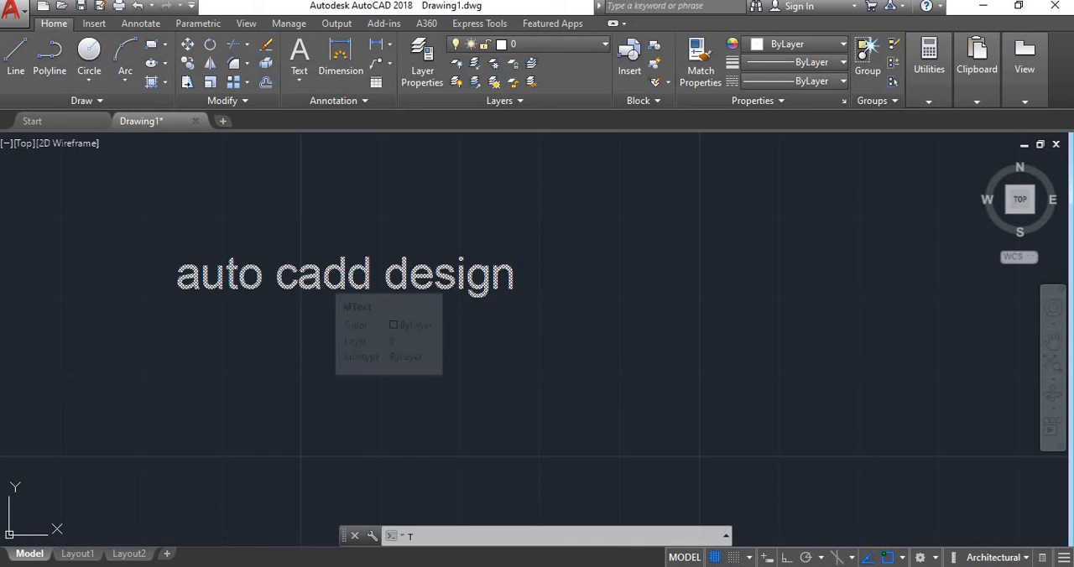
{"action": "scroll", "coordinate": [289, 279], "scroll_direction": "up", "scroll_amount": 1}
{"action": "scroll", "coordinate": [225, 277], "scroll_direction": "down", "scroll_amount": 1}
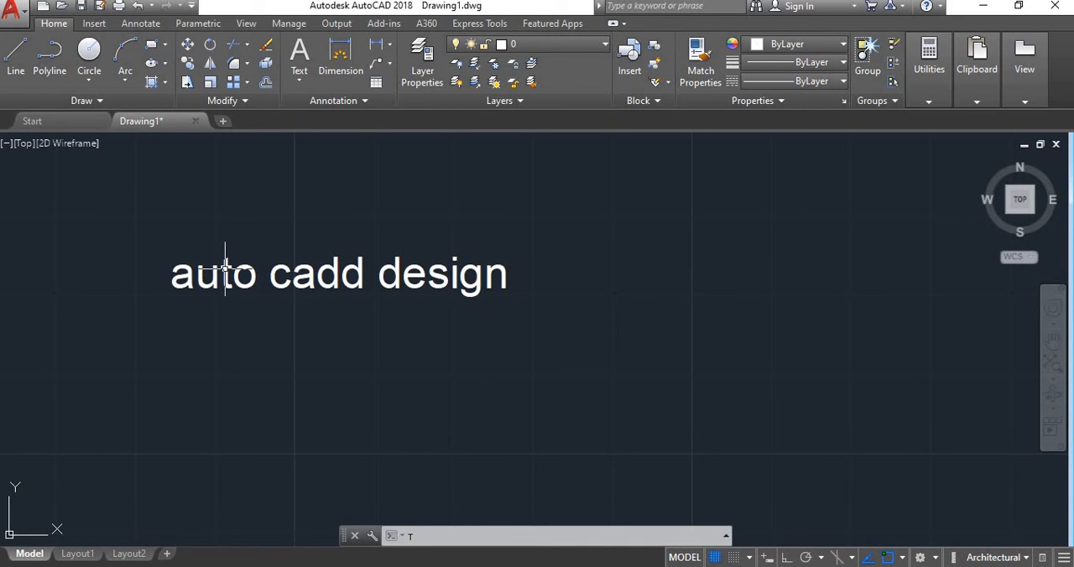
{"action": "key", "text": "Escape"}
- Correct the word "cadd" to "cad" so that the multiline text reads "auto cad design"
{"action": "left_click", "coordinate": [447, 277]}
{"action": "double_click", "coordinate": [447, 270]}
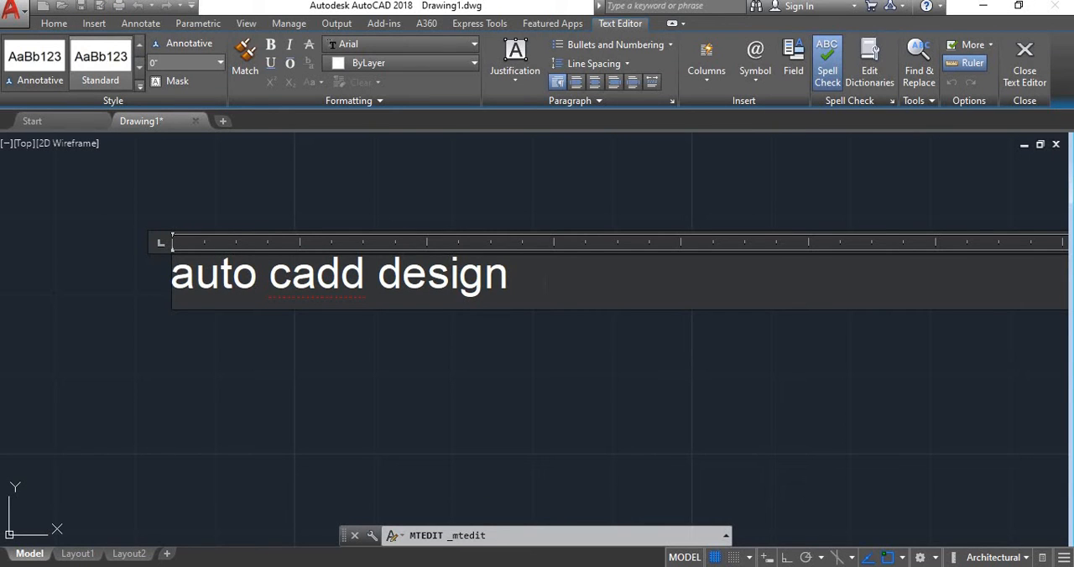
{"action": "left_click", "coordinate": [364, 288]}
{"action": "key", "text": "BackSpace"}
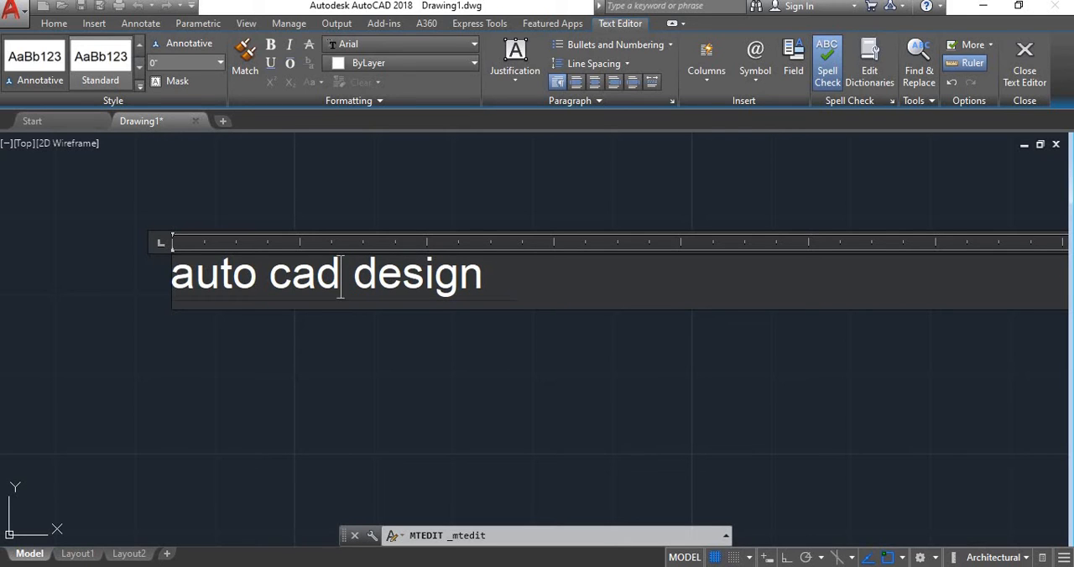
- Try to set the height of the whole "auto cad design" text to 7"
{"action": "left_click_drag", "start_coordinate": [485, 277], "coordinate": [170, 277]}
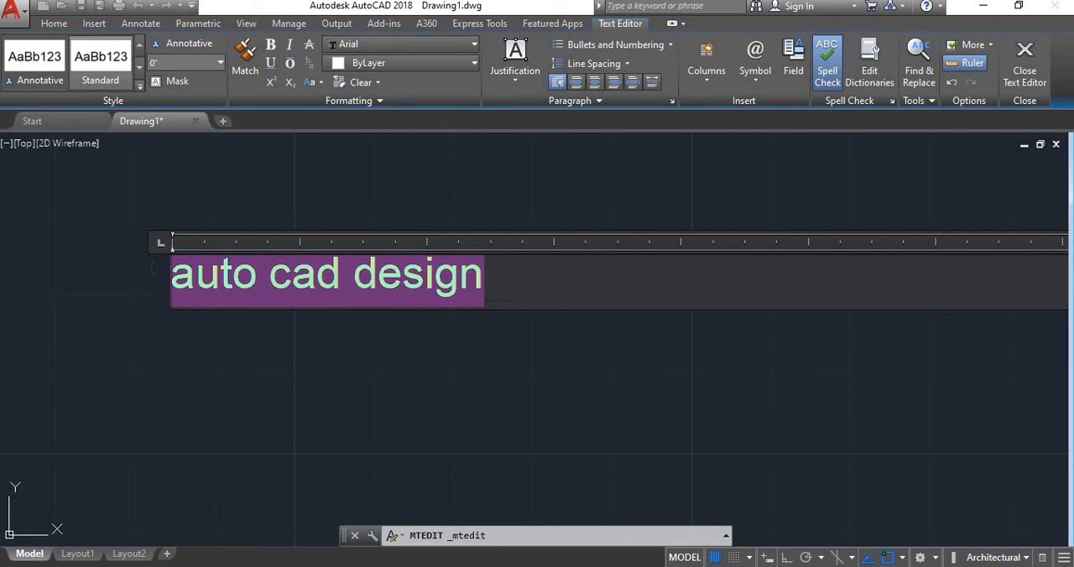
{"action": "left_click", "coordinate": [222, 66]}
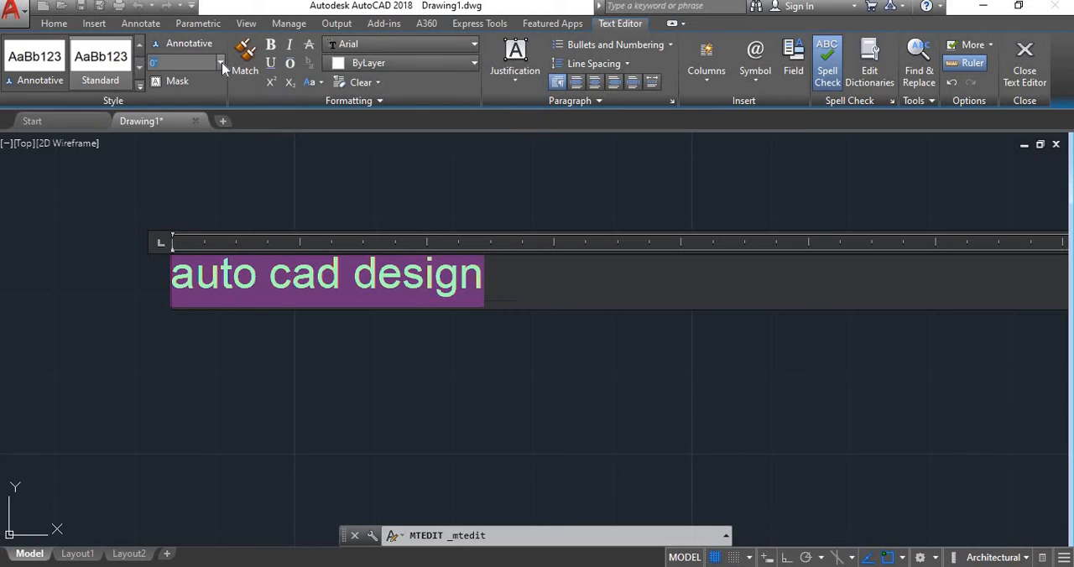
{"action": "left_click", "coordinate": [179, 66]}
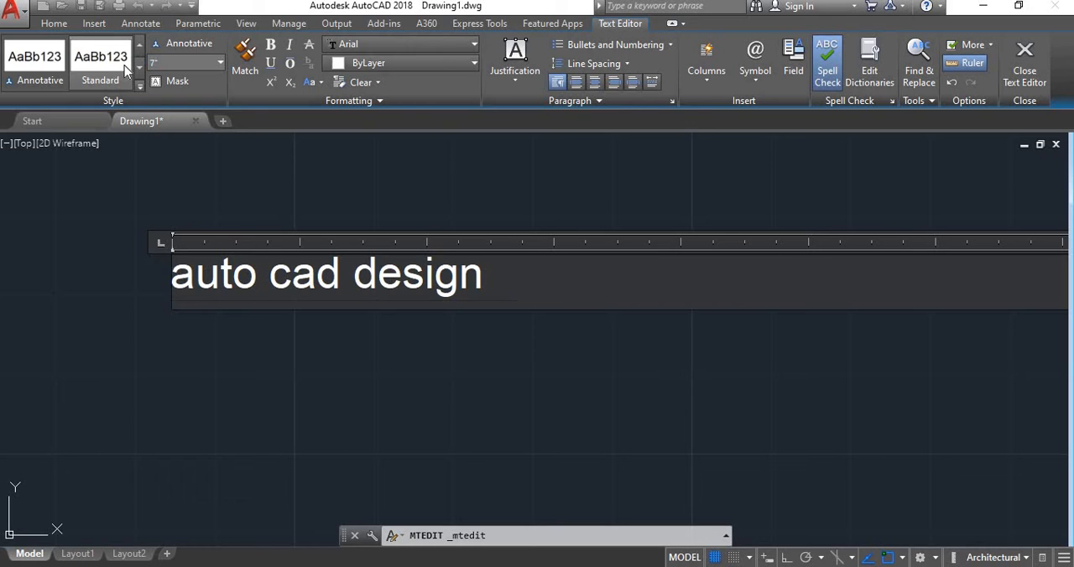
{"action": "left_click_drag", "start_coordinate": [172, 278], "coordinate": [511, 242]}
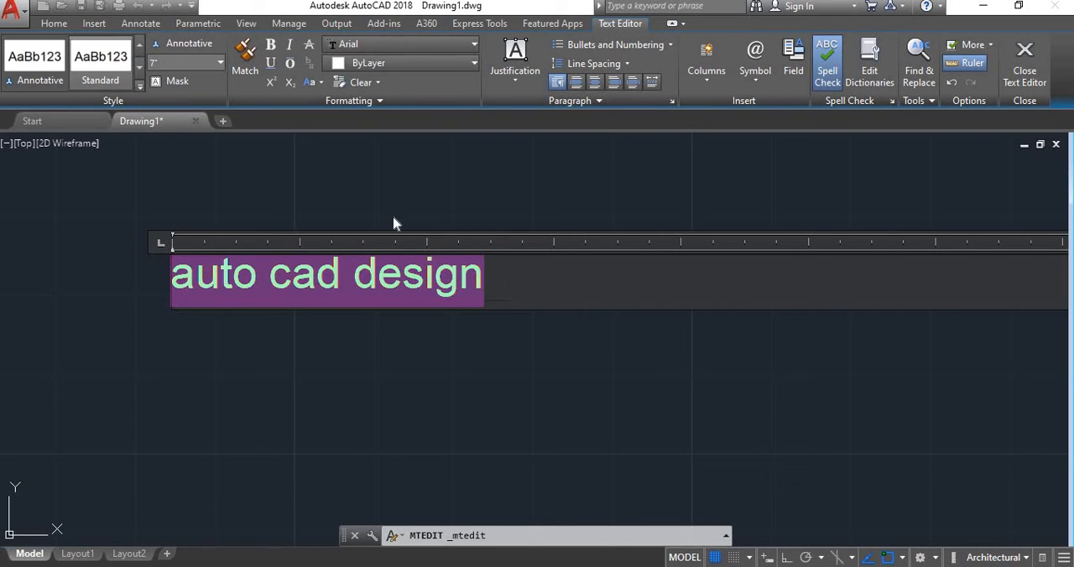
{"action": "left_click_drag", "start_coordinate": [505, 289], "coordinate": [177, 282]}
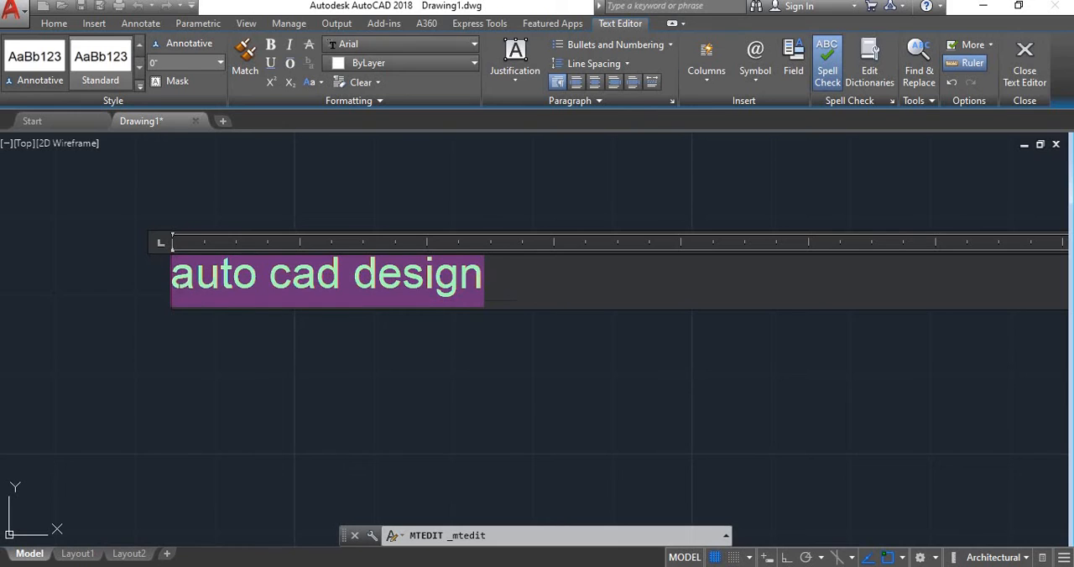
{"action": "left_click", "coordinate": [194, 62]}
{"action": "type", "text": "7"}
{"action": "left_click", "coordinate": [598, 453]}
- Reopen the "auto cad design" text for editing and make all of it bold and italic
{"action": "left_click", "coordinate": [389, 285]}
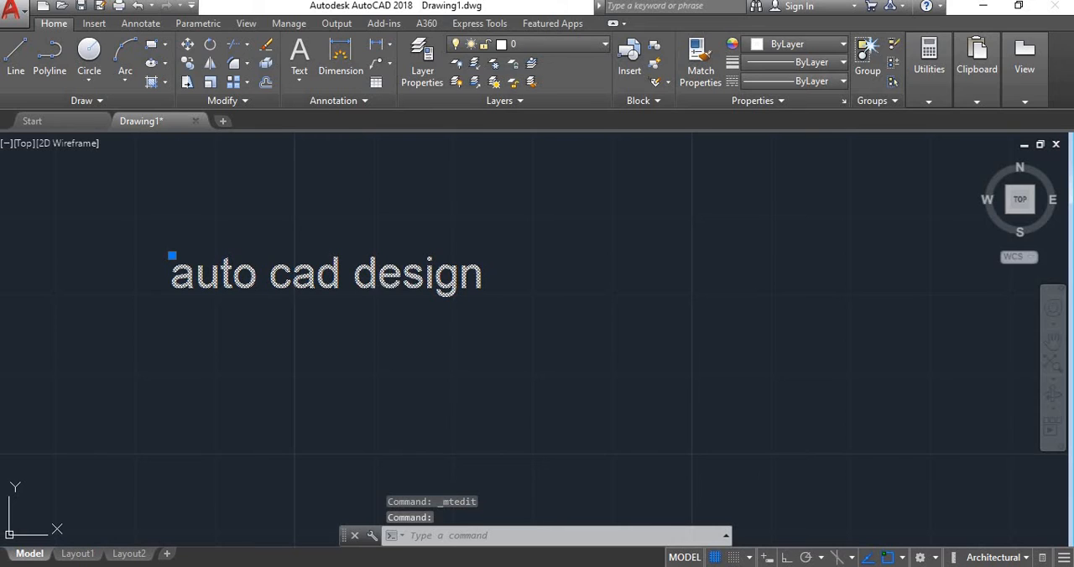
{"action": "double_click", "coordinate": [389, 286]}
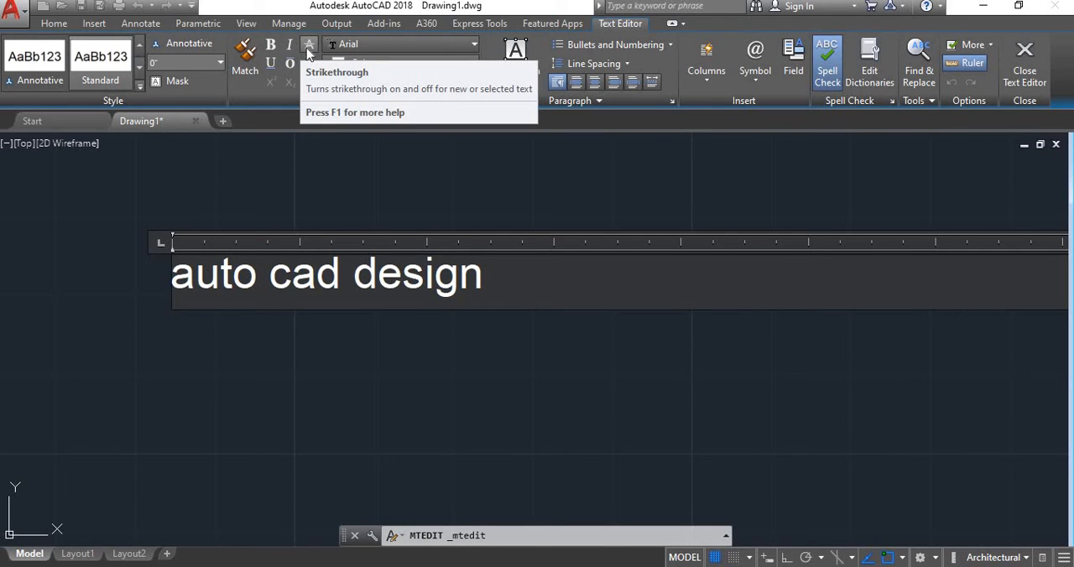
{"action": "left_click", "coordinate": [270, 45]}
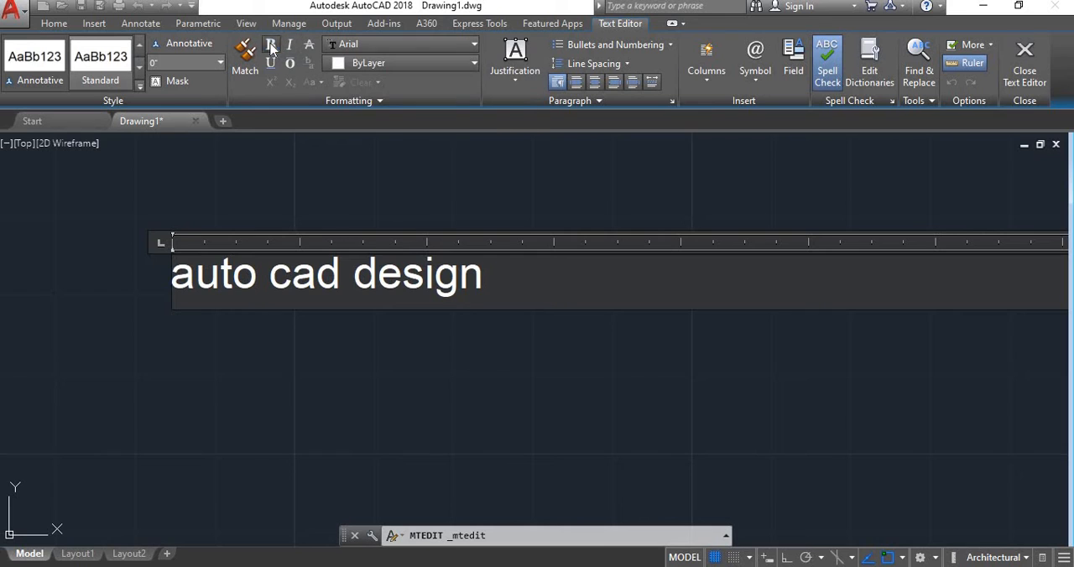
{"action": "key", "text": "ctrl+a"}
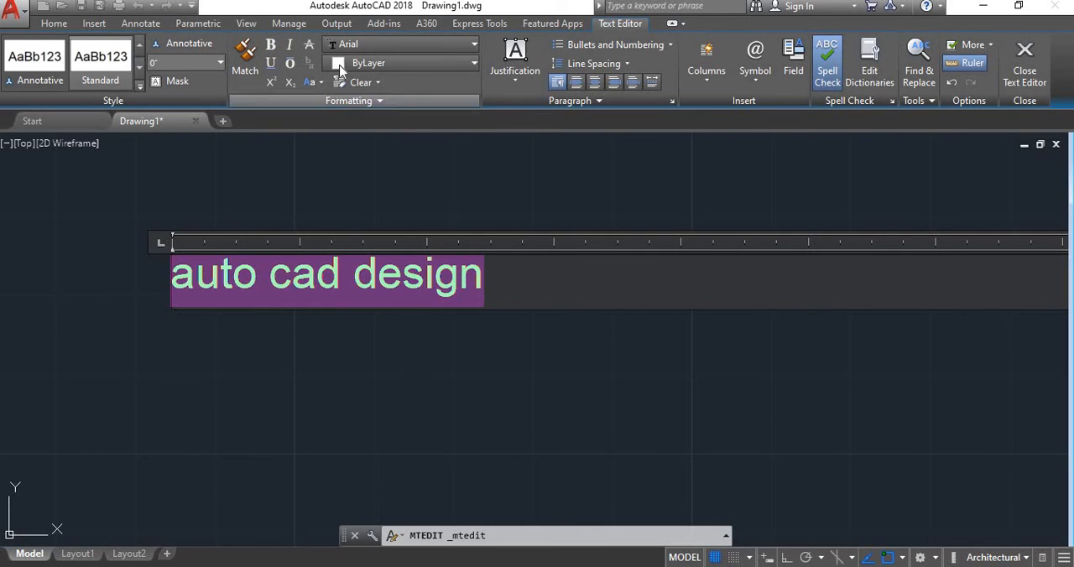
{"action": "left_click", "coordinate": [270, 46]}
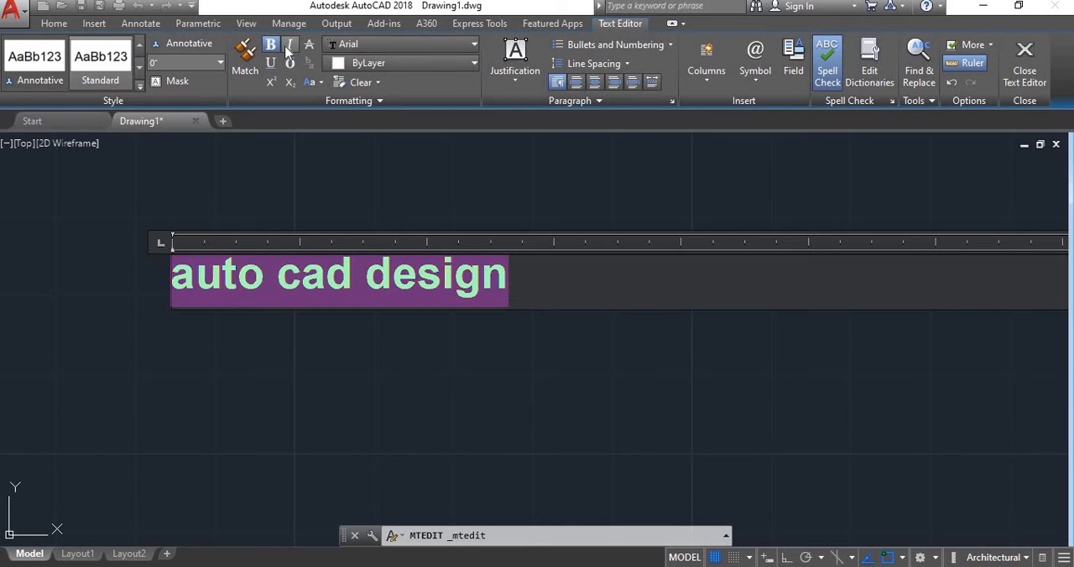
{"action": "left_click", "coordinate": [290, 47]}
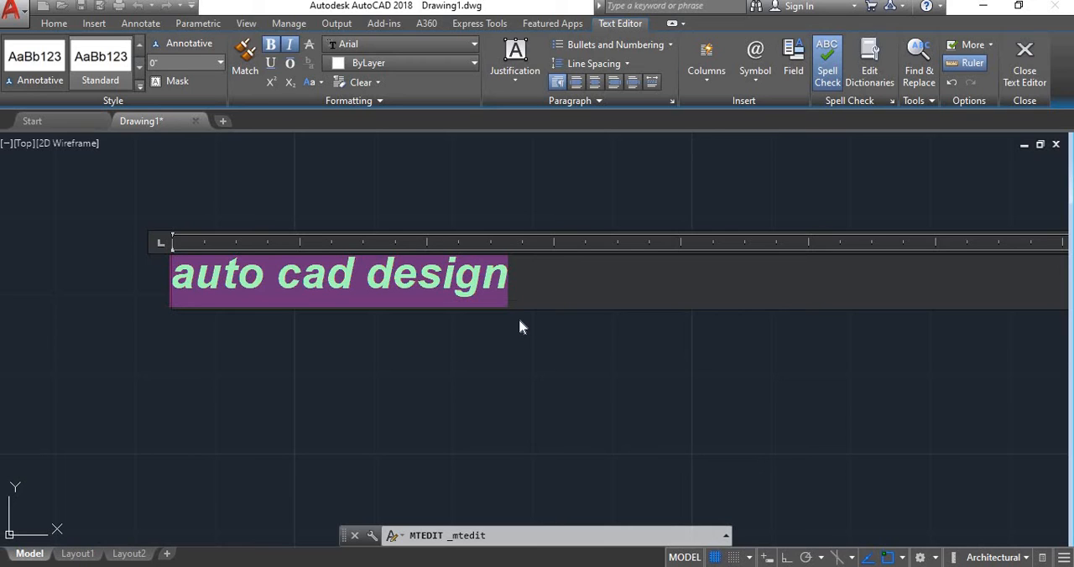
- Apply strikethrough and underline to the whole "auto cad design" text
{"action": "left_click", "coordinate": [309, 47]}
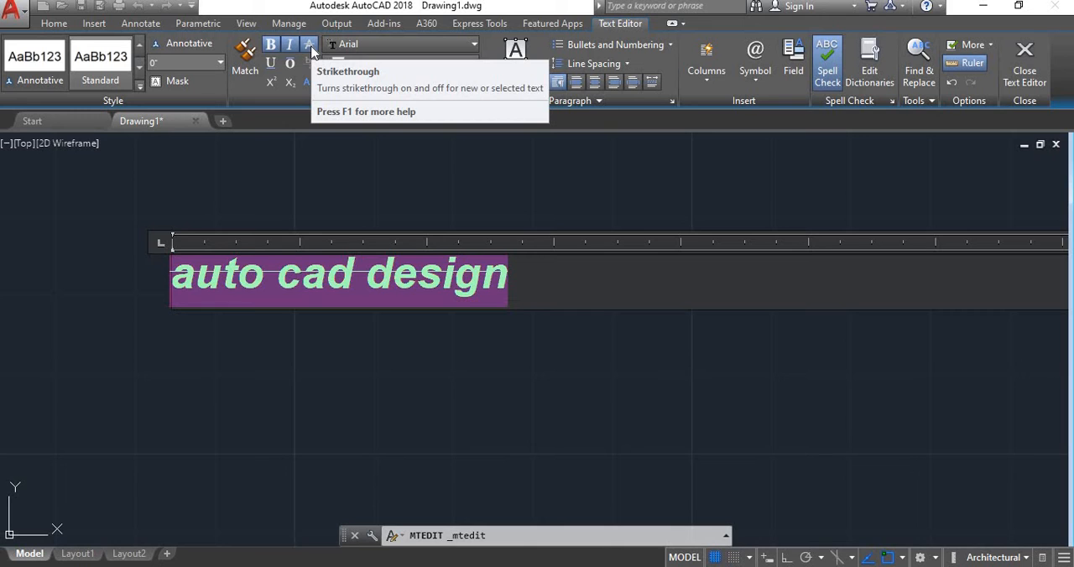
{"action": "left_click", "coordinate": [269, 64]}
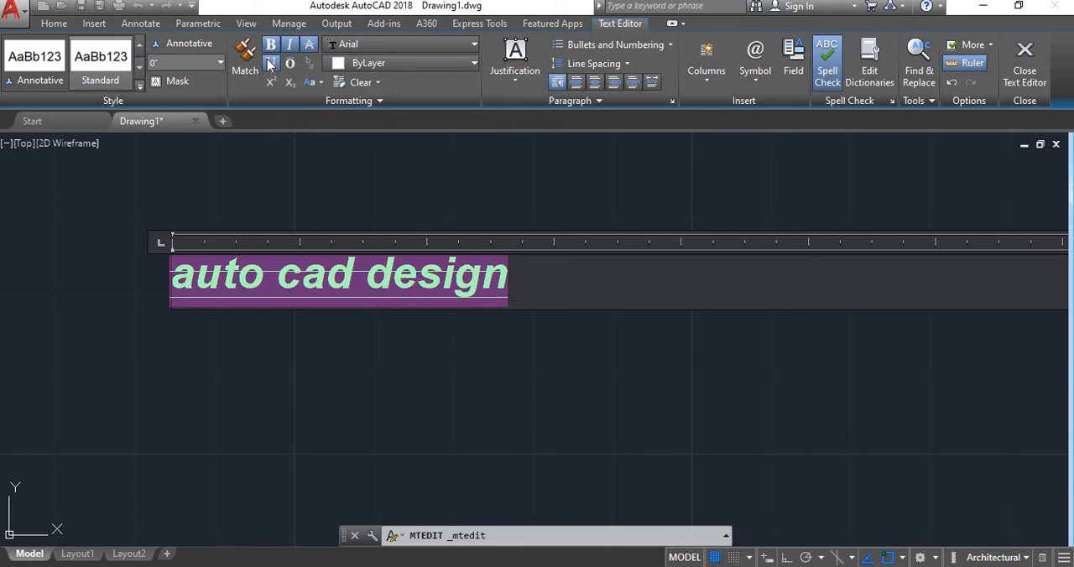
{"action": "left_click", "coordinate": [269, 64]}
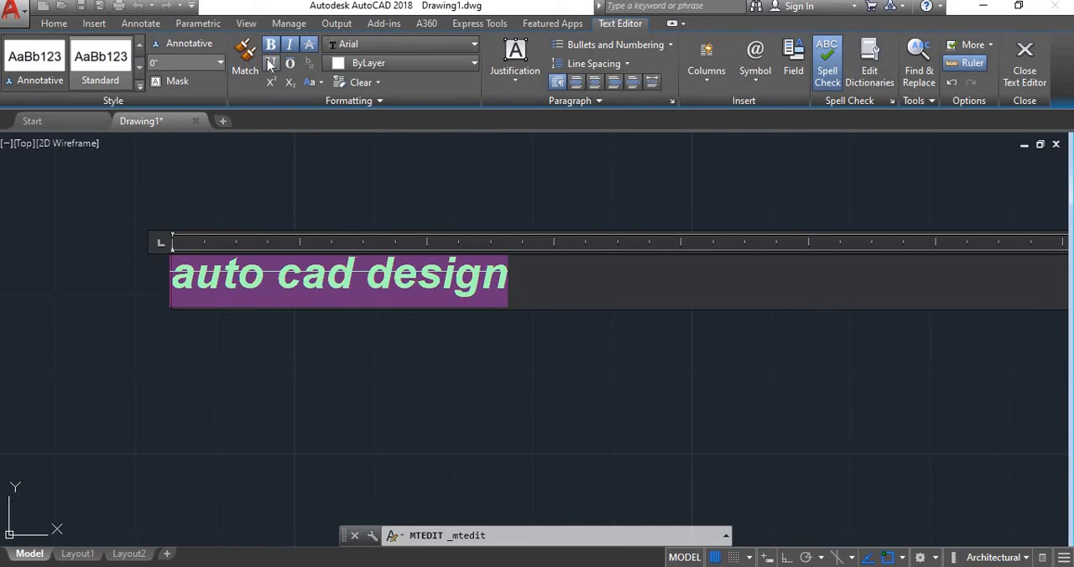
{"action": "left_click", "coordinate": [269, 65]}
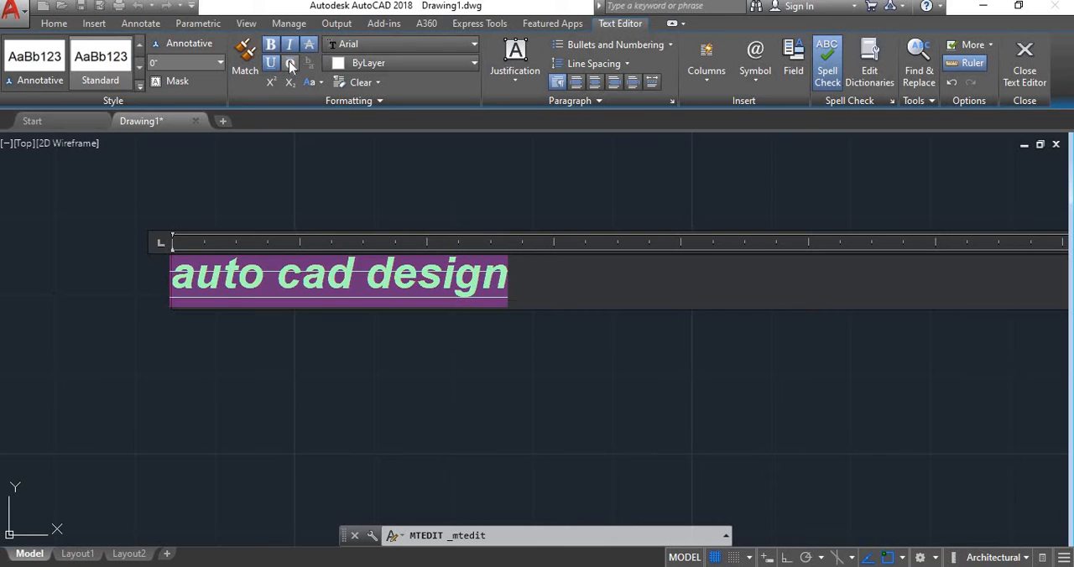
- Try an overline on the whole text, turn it off again, and format the text as superscript
{"action": "left_click", "coordinate": [290, 64]}
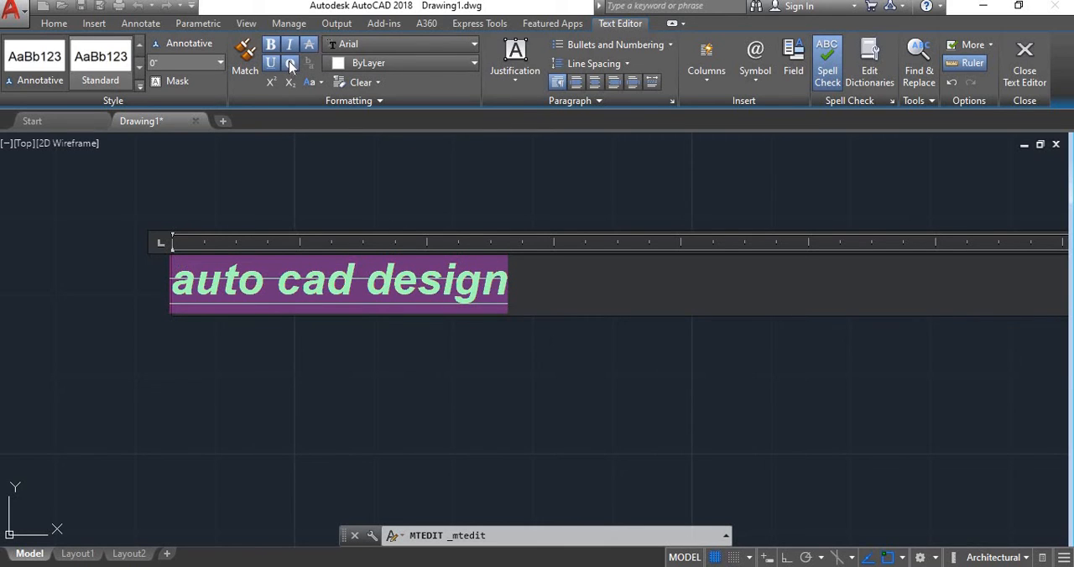
{"action": "left_click", "coordinate": [291, 65]}
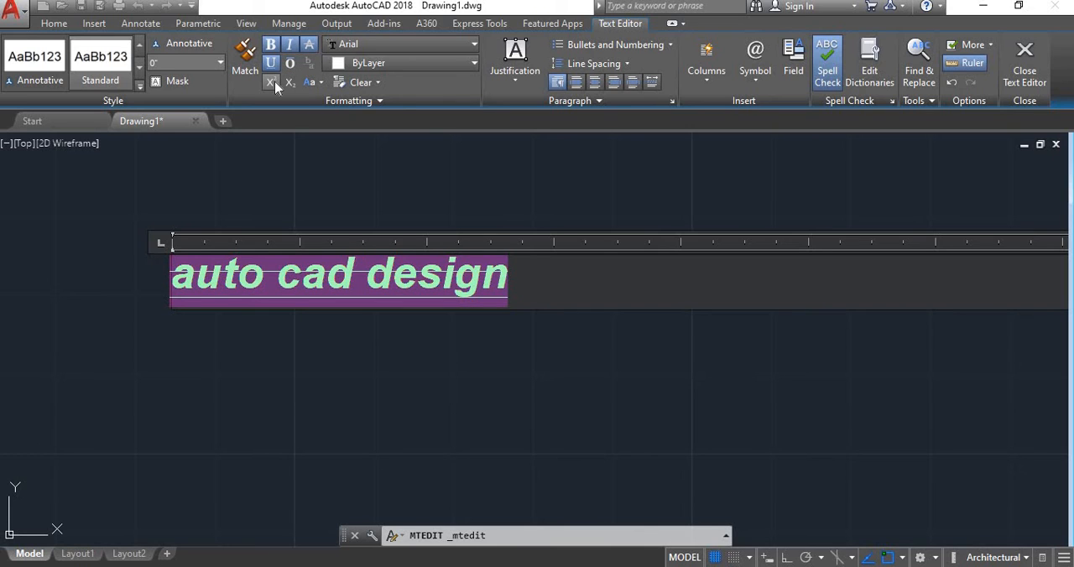
{"action": "left_click", "coordinate": [272, 83]}
{"action": "left_click", "coordinate": [272, 83]}
{"action": "left_click", "coordinate": [273, 84]}
{"action": "left_click", "coordinate": [274, 84]}
{"action": "left_click", "coordinate": [274, 84]}
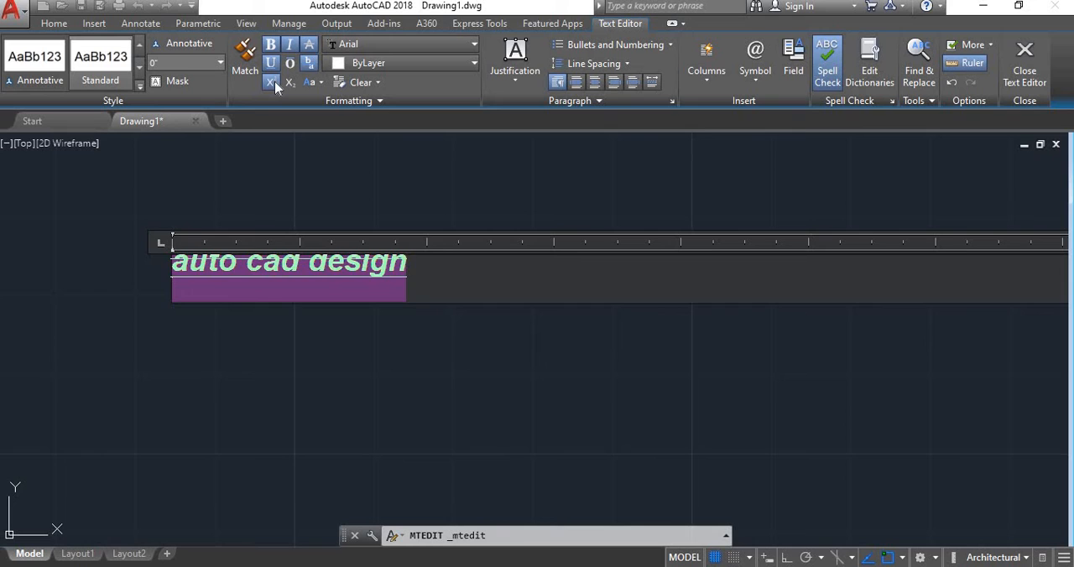
- Turn off the superscript on the whole text and try subscript on it briefly
{"action": "left_click", "coordinate": [274, 84]}
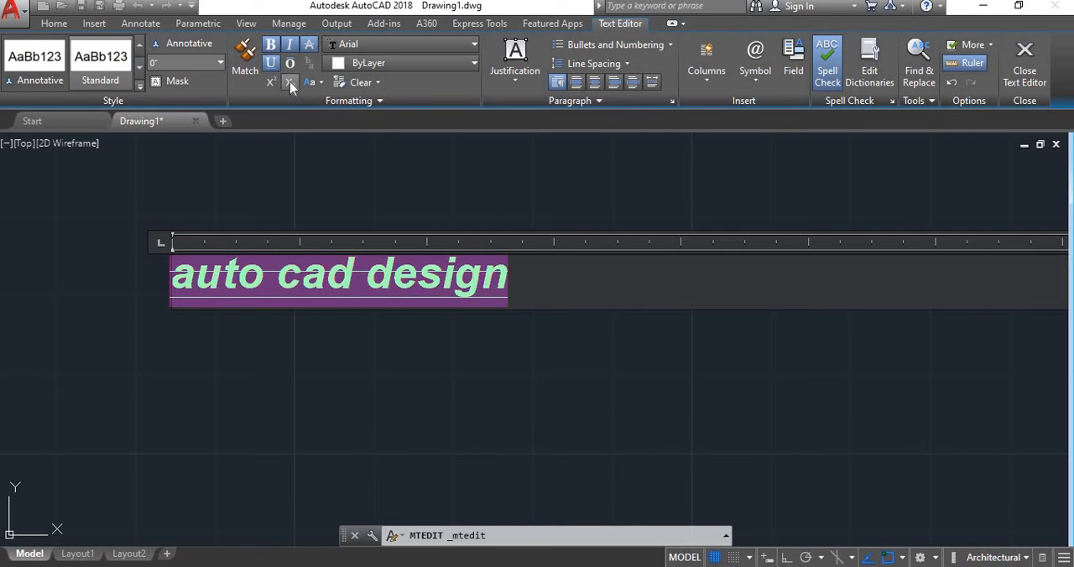
{"action": "left_click", "coordinate": [289, 82]}
{"action": "left_click", "coordinate": [289, 81]}
- Try changing the whole text to uppercase and back to lowercase
{"action": "left_click", "coordinate": [313, 83]}
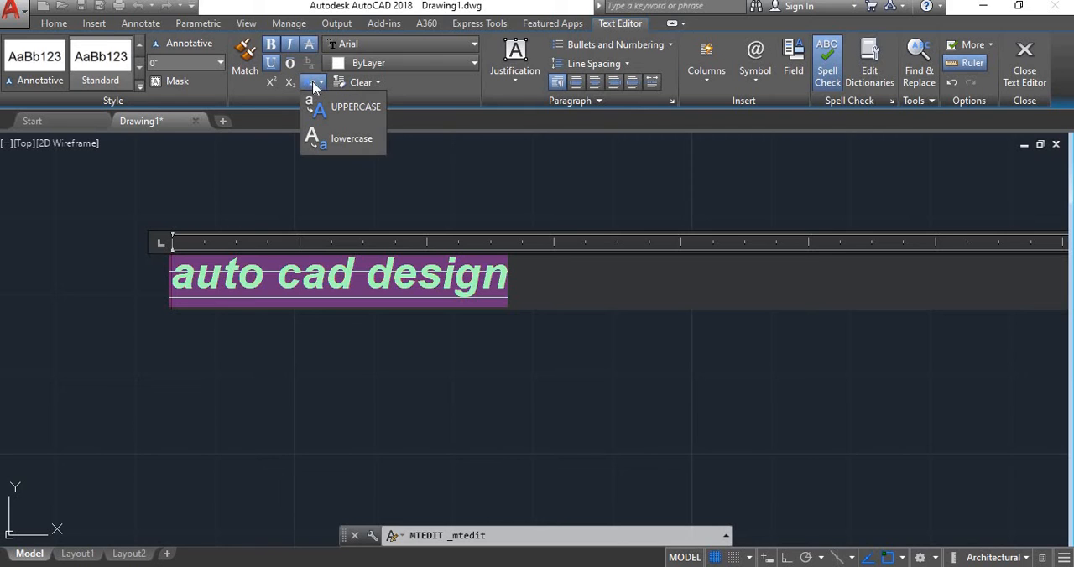
{"action": "left_click", "coordinate": [328, 112]}
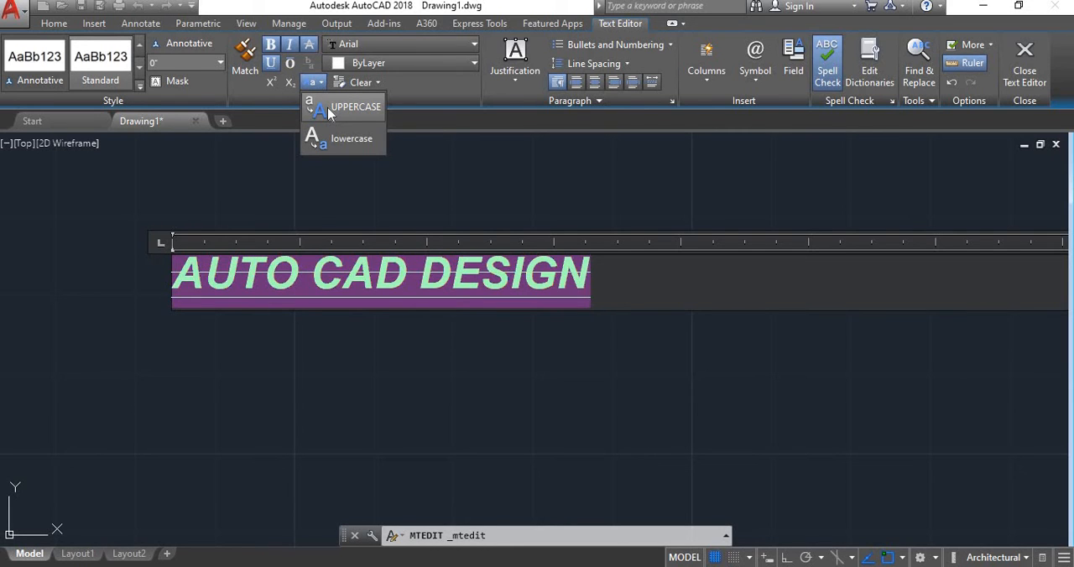
{"action": "left_click", "coordinate": [328, 112]}
{"action": "left_click", "coordinate": [321, 85]}
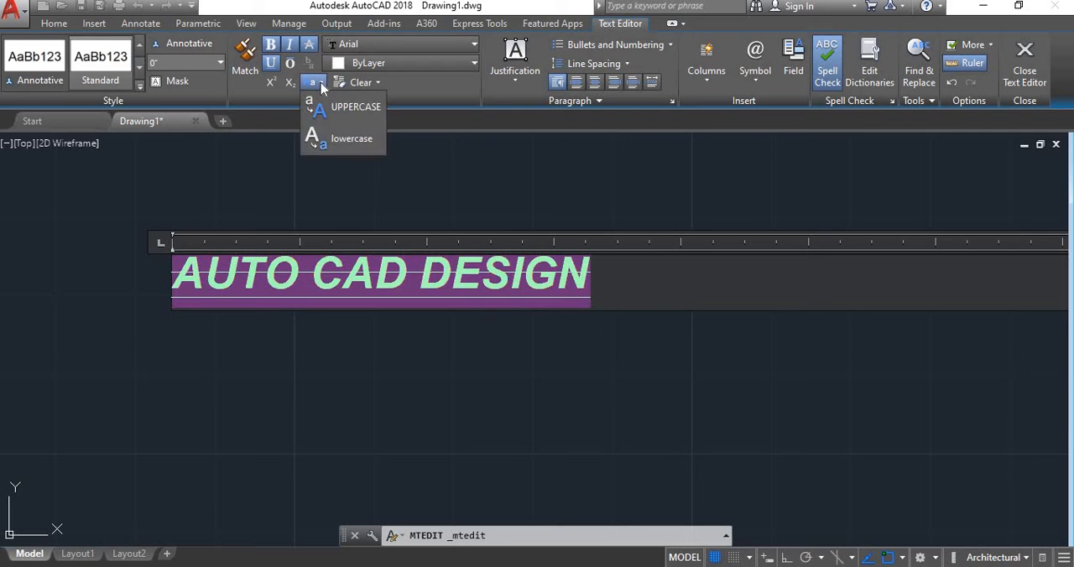
{"action": "left_click", "coordinate": [332, 142]}
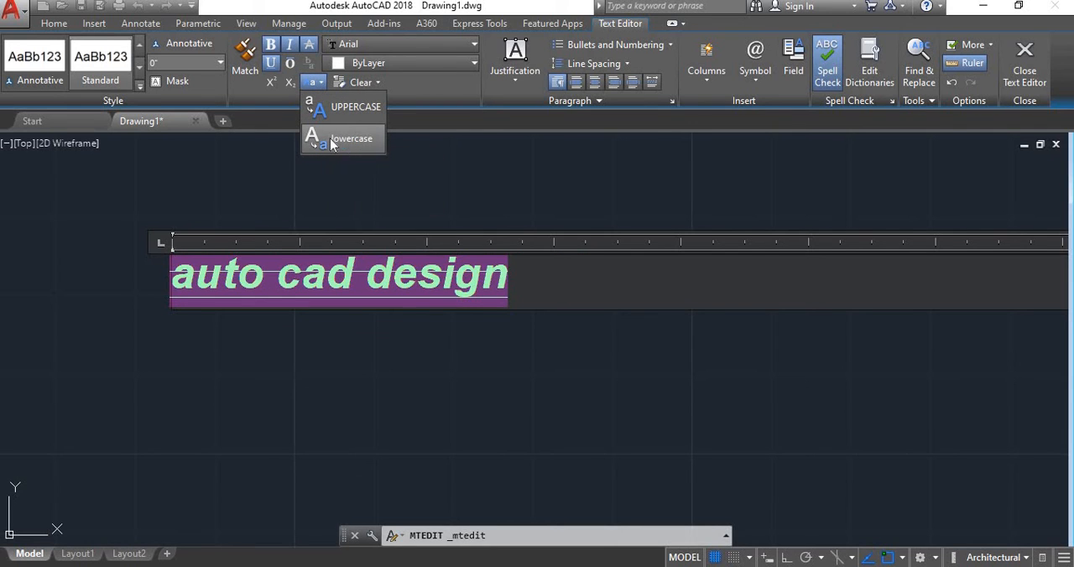
{"action": "left_click", "coordinate": [329, 138]}
{"action": "left_click", "coordinate": [329, 139]}
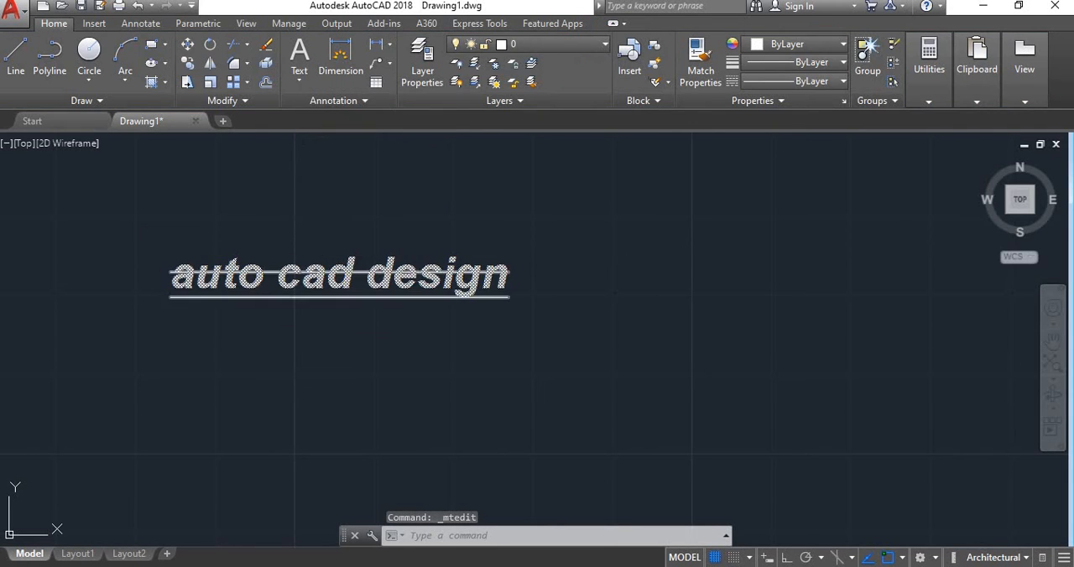
- Reopen the "auto cad design" text for editing and convert all of it to uppercase
{"action": "double_click", "coordinate": [345, 273]}
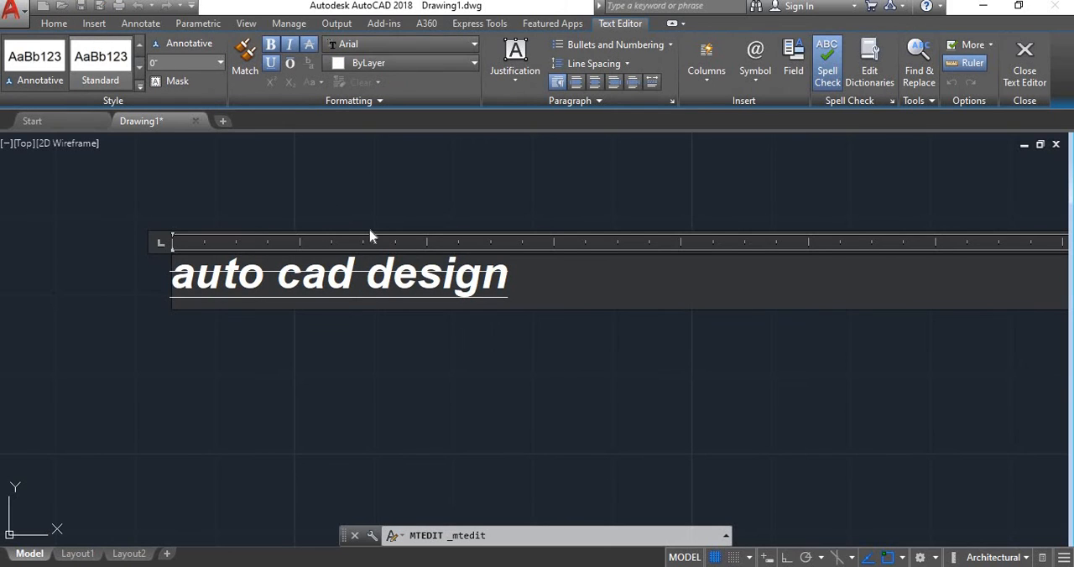
{"action": "left_click_drag", "start_coordinate": [508, 277], "coordinate": [148, 269]}
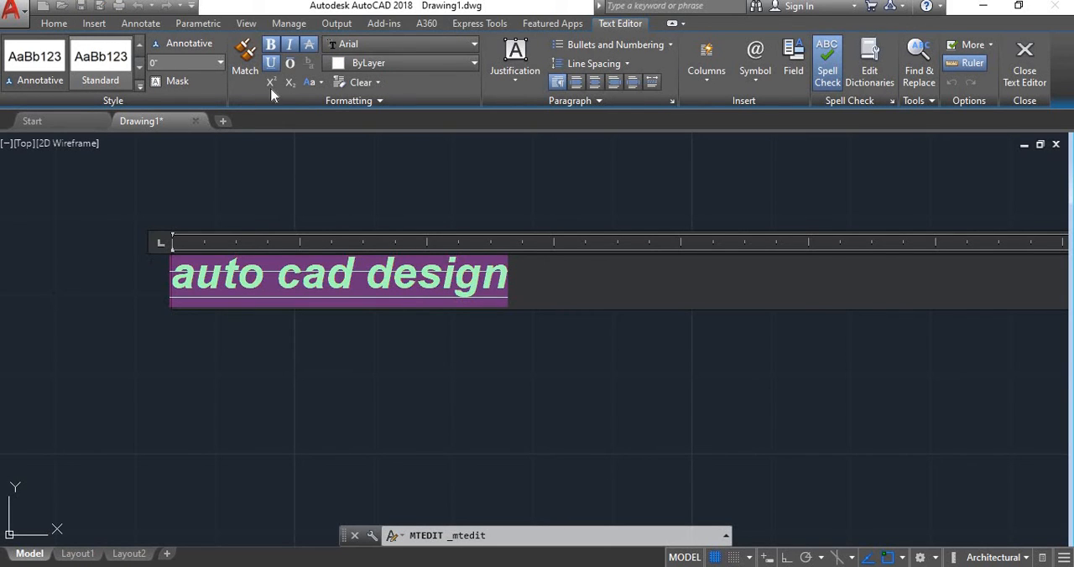
{"action": "left_click", "coordinate": [317, 105]}
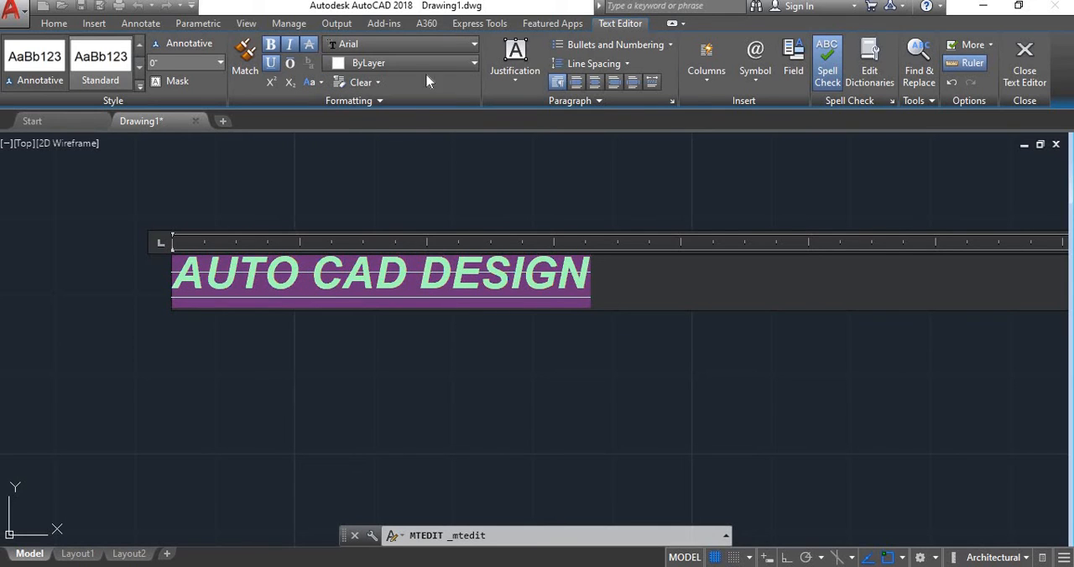
- Change the font of the whole "AUTO CAD DESIGN" text to Times New Roman
{"action": "left_click", "coordinate": [469, 47]}
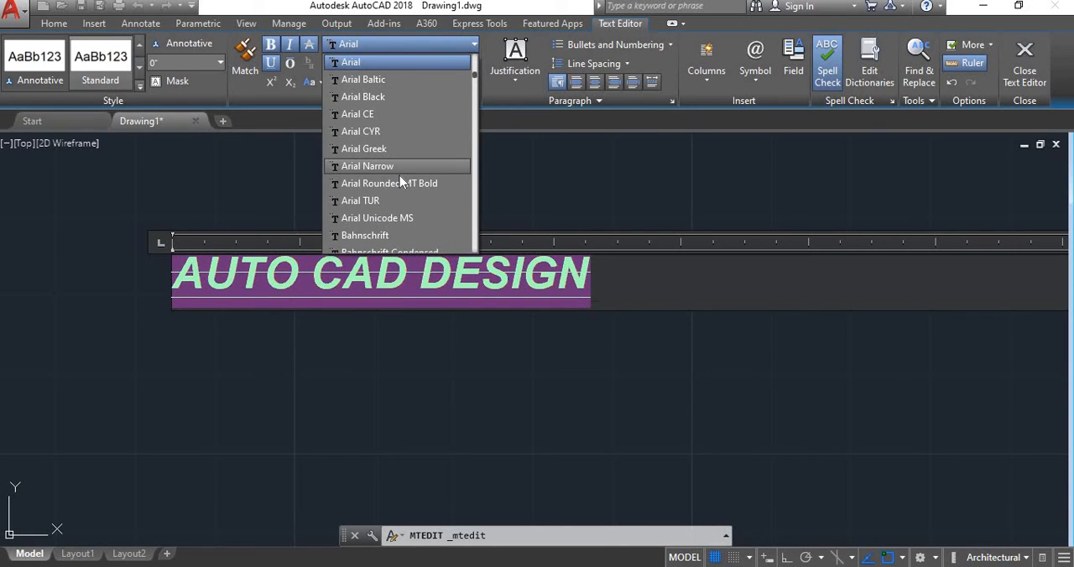
{"action": "scroll", "coordinate": [399, 173], "scroll_direction": "down", "scroll_amount": 9}
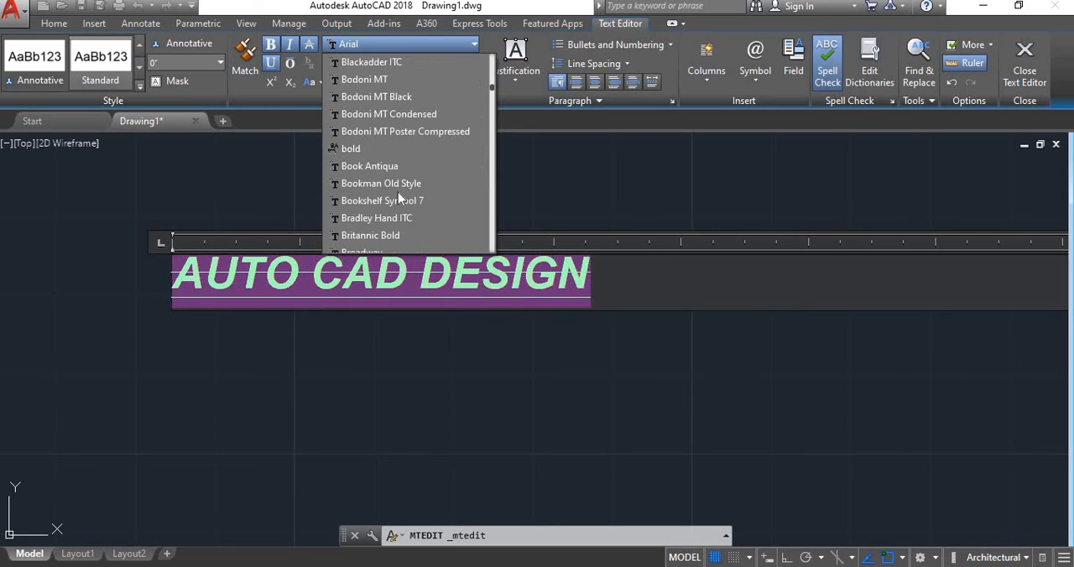
{"action": "scroll", "coordinate": [399, 197], "scroll_direction": "down", "scroll_amount": 20}
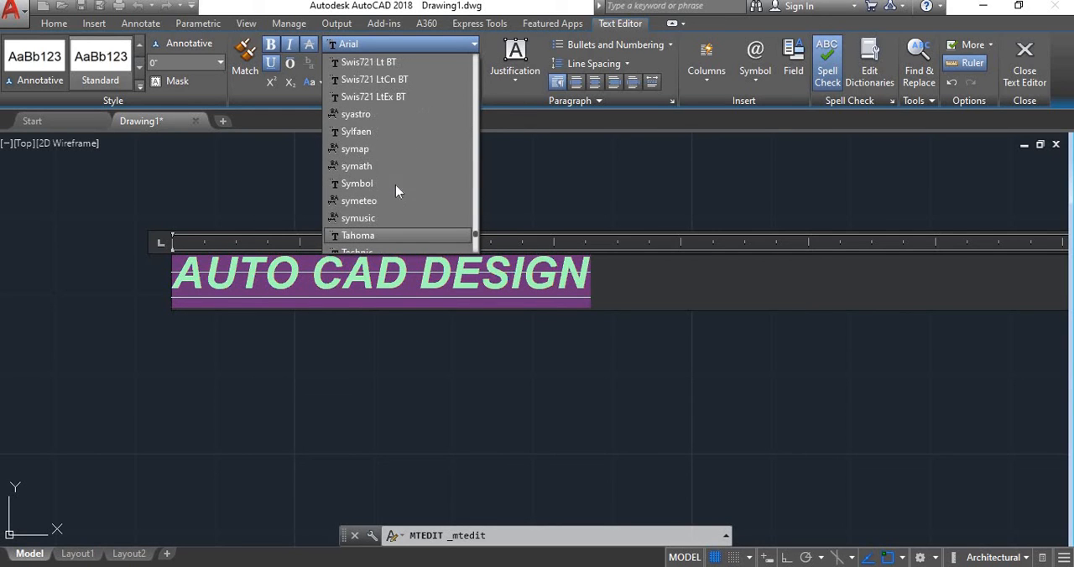
{"action": "scroll", "coordinate": [385, 147], "scroll_direction": "up", "scroll_amount": 1}
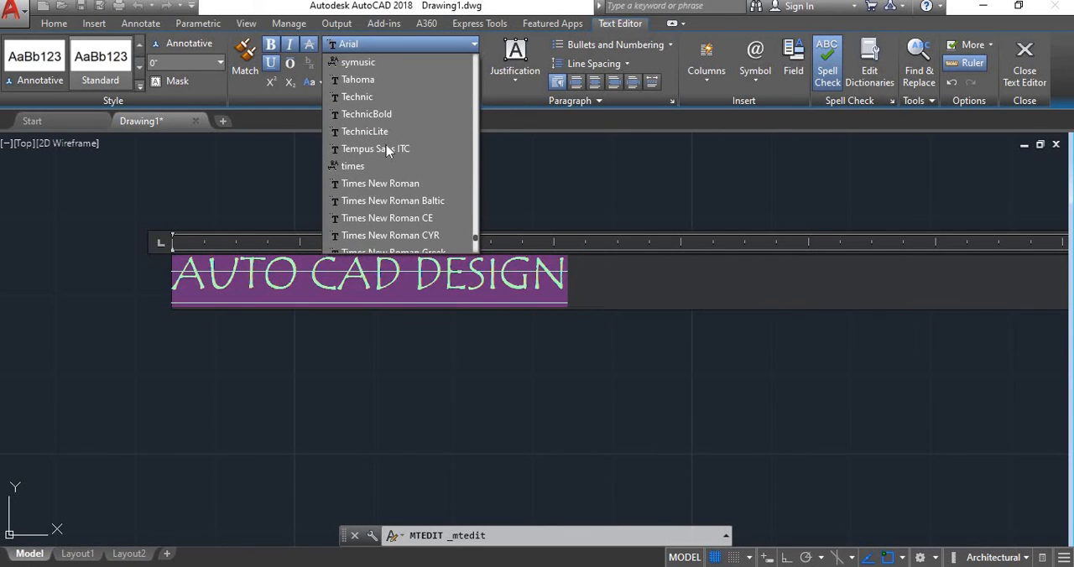
{"action": "left_click", "coordinate": [381, 182]}
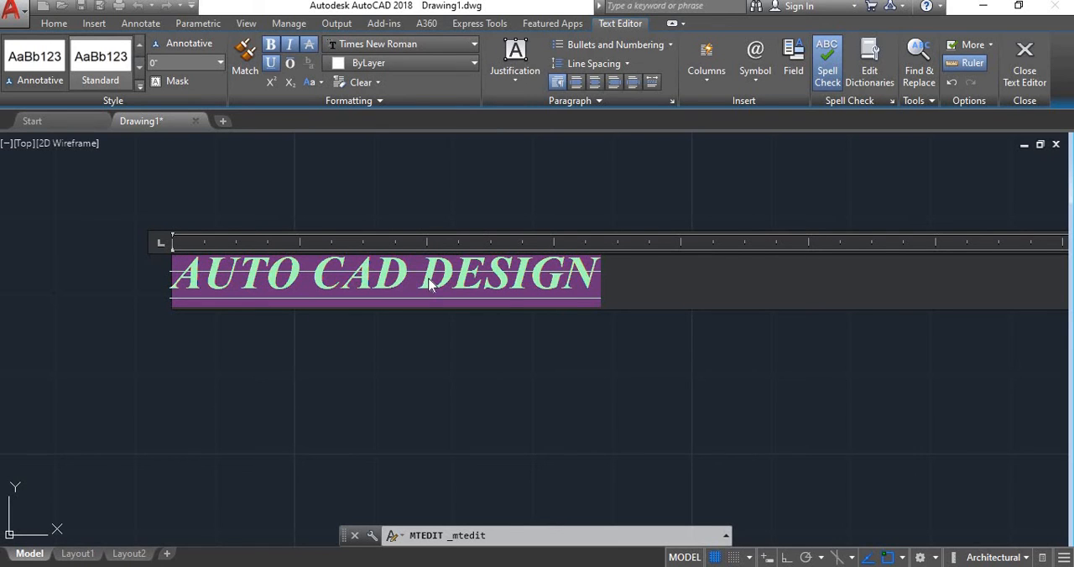
- Try dark red 153,27,30 on the whole text and settle on light blue 173,221,247 as its colour
{"action": "left_click", "coordinate": [462, 65]}
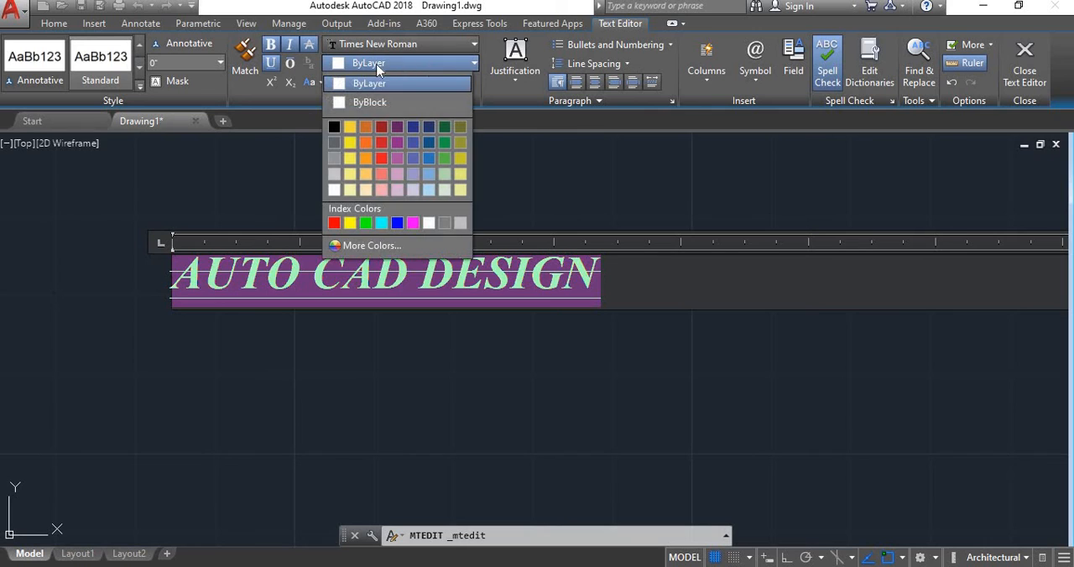
{"action": "left_click", "coordinate": [381, 128]}
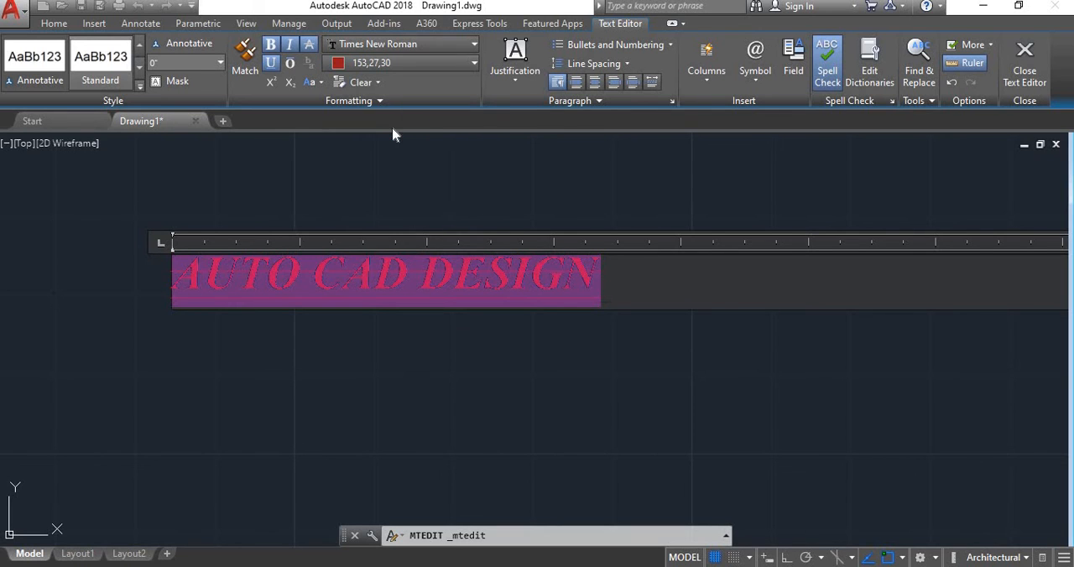
{"action": "left_click", "coordinate": [464, 64]}
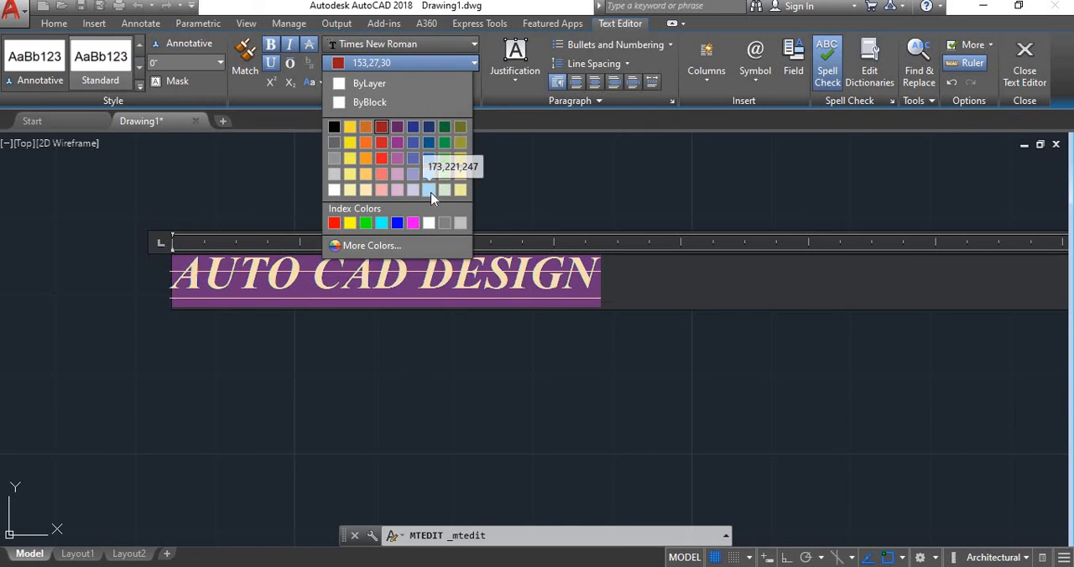
{"action": "left_click", "coordinate": [429, 192]}
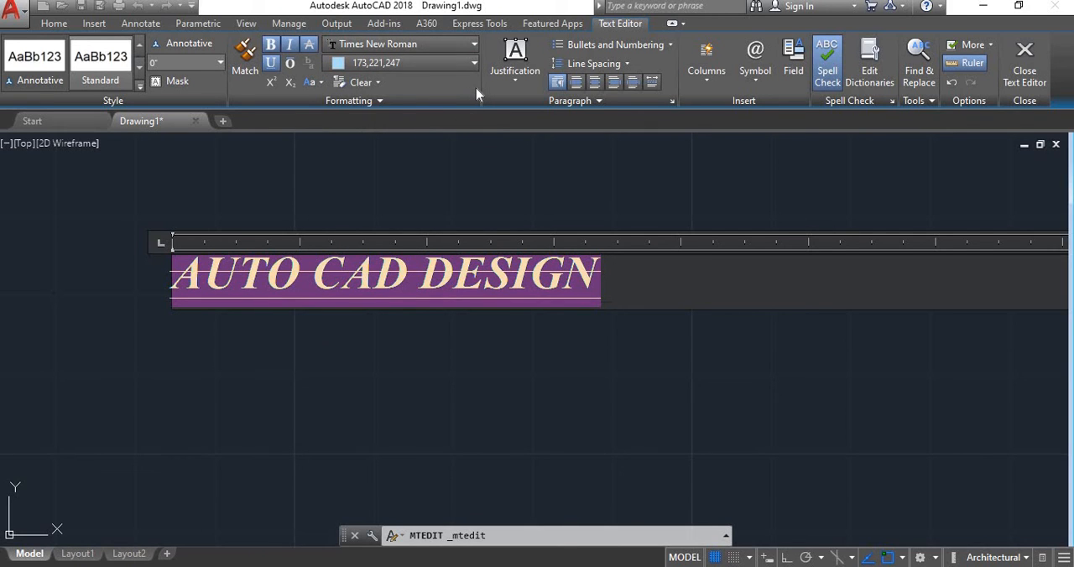
- Try formatting the text as a numbered list and as a bulleted list
{"action": "left_click", "coordinate": [558, 46]}
{"action": "left_click", "coordinate": [587, 81]}
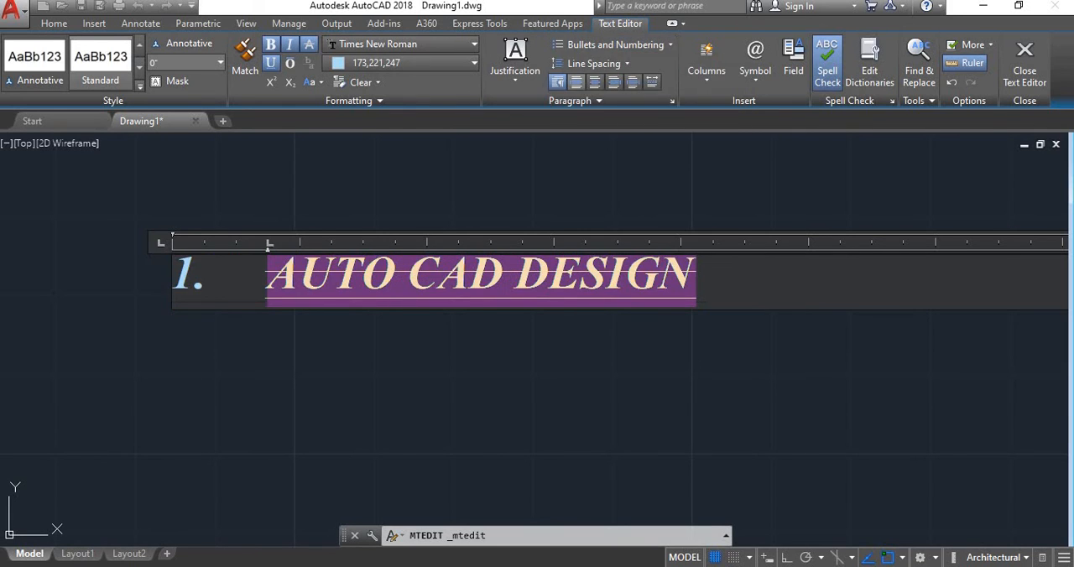
{"action": "left_click", "coordinate": [565, 46]}
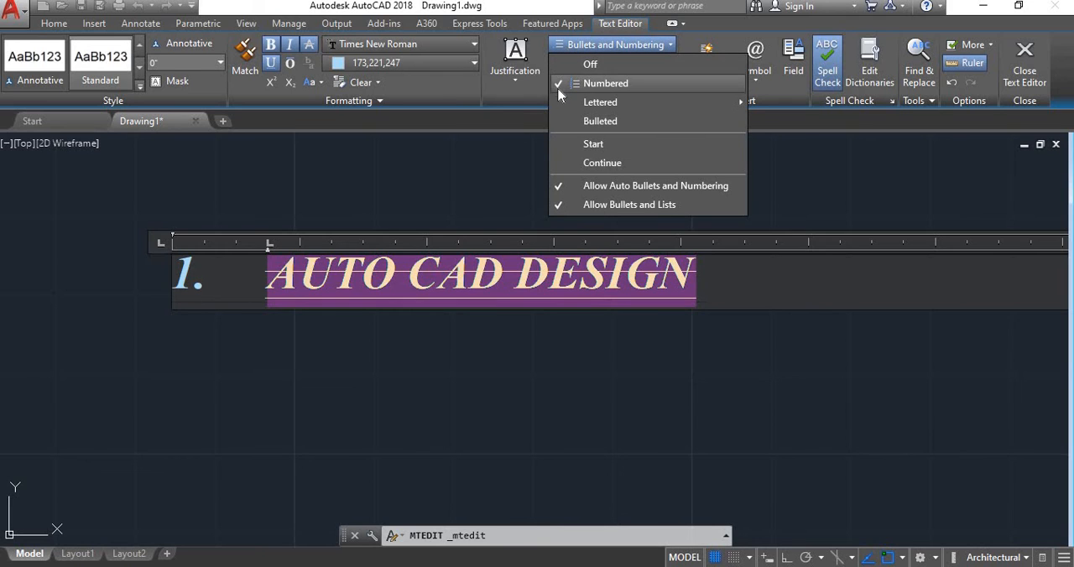
{"action": "mouse_move", "coordinate": [558, 105]}
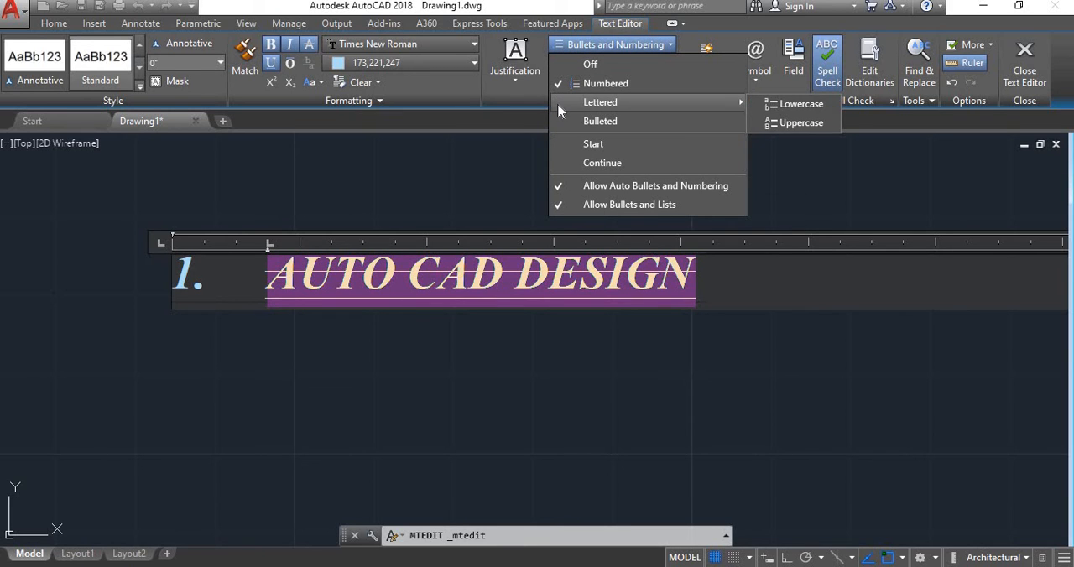
{"action": "left_click", "coordinate": [579, 121]}
- Restart the list, switch it back to numbered, and turn the list formatting off
{"action": "left_click", "coordinate": [575, 45]}
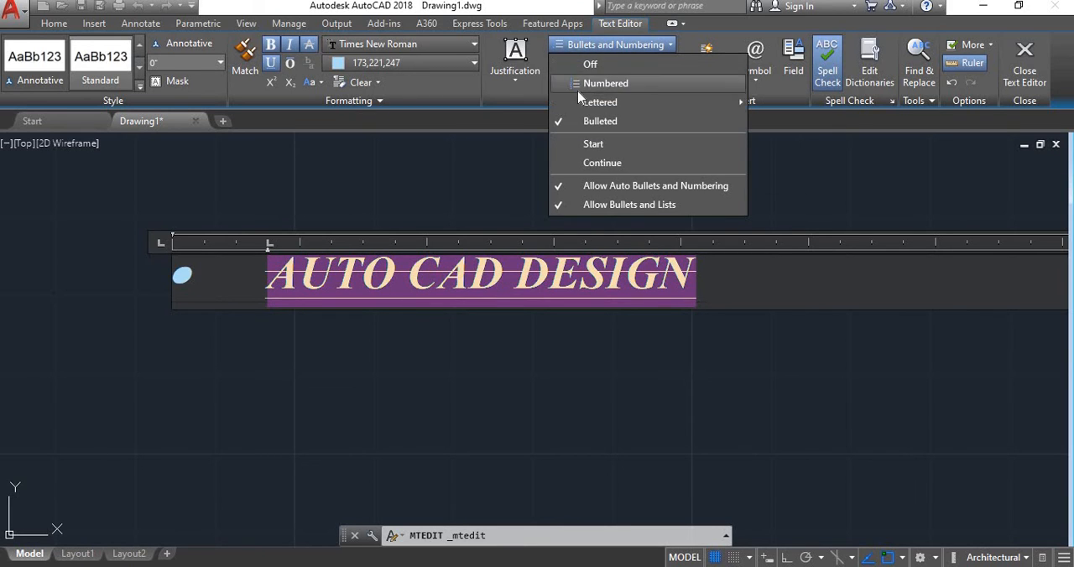
{"action": "left_click", "coordinate": [568, 145]}
{"action": "left_click", "coordinate": [574, 46]}
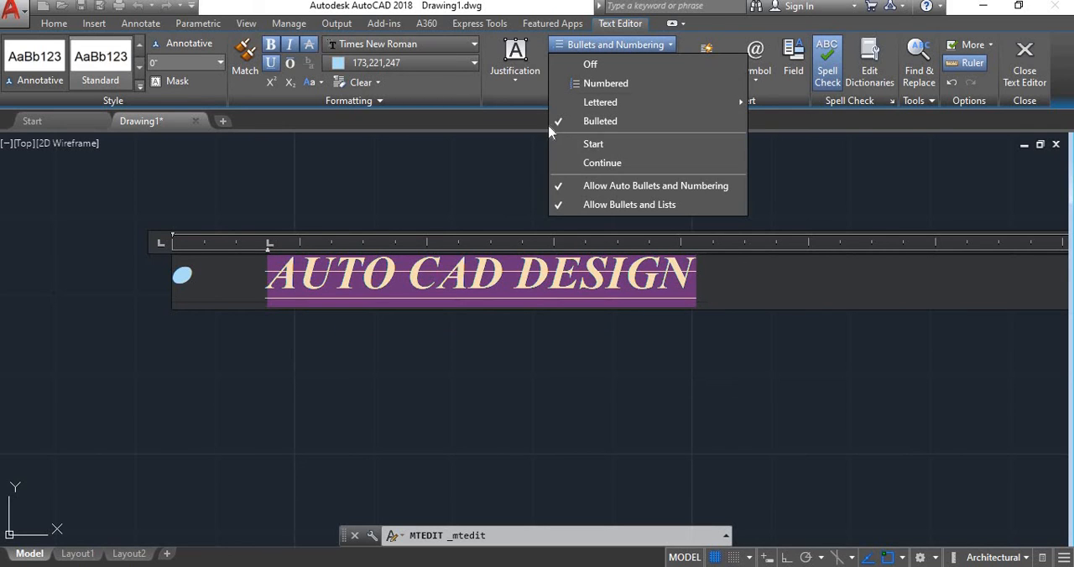
{"action": "left_click", "coordinate": [565, 86]}
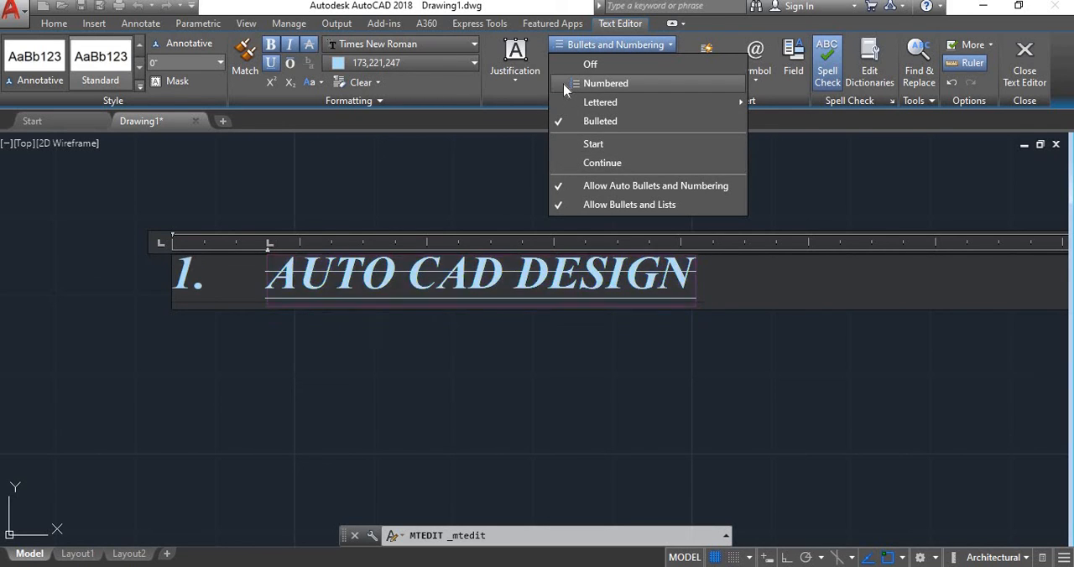
{"action": "left_click", "coordinate": [565, 87]}
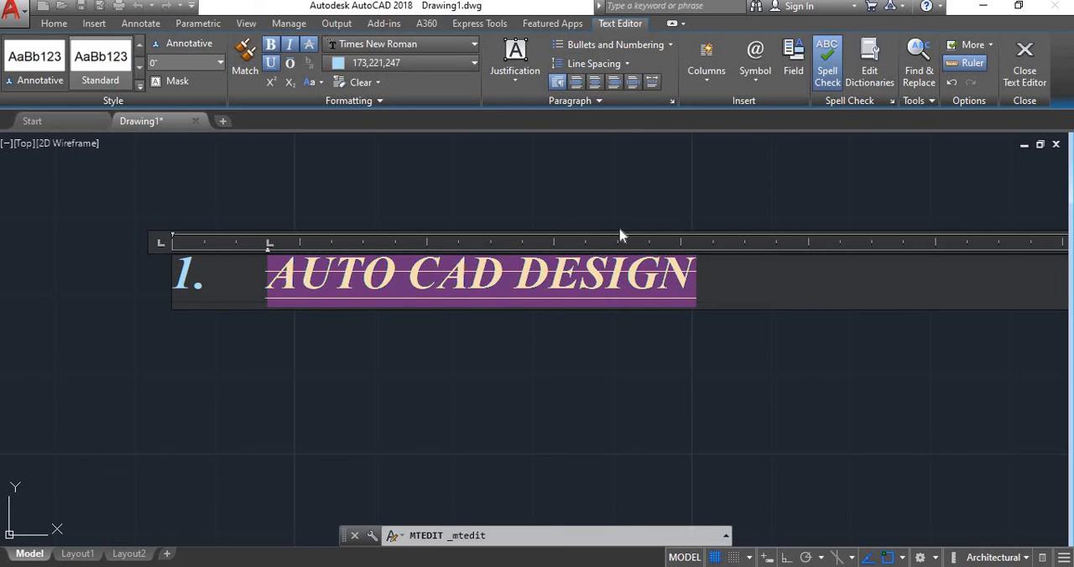
{"action": "left_click", "coordinate": [591, 44]}
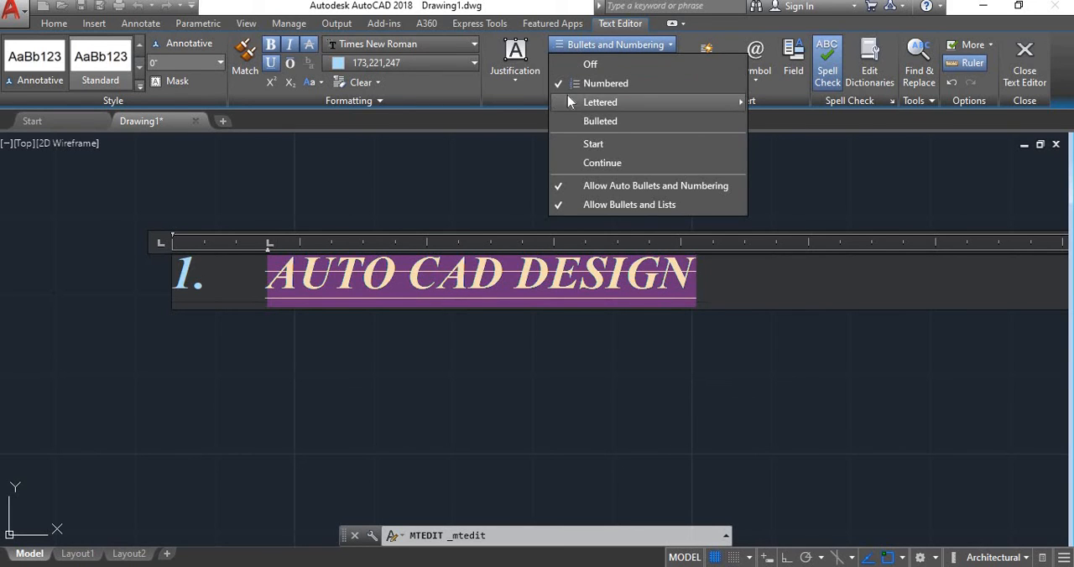
{"action": "left_click", "coordinate": [567, 65]}
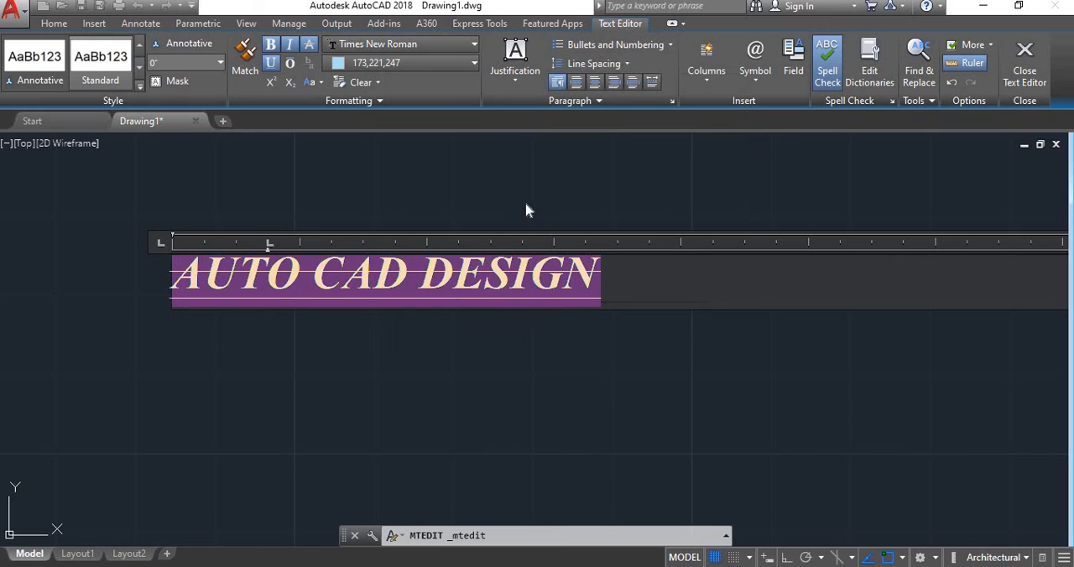
- Try centered, justified and distributed alignment on the paragraph, finish with left alignment and close the text editor
{"action": "left_click", "coordinate": [595, 83]}
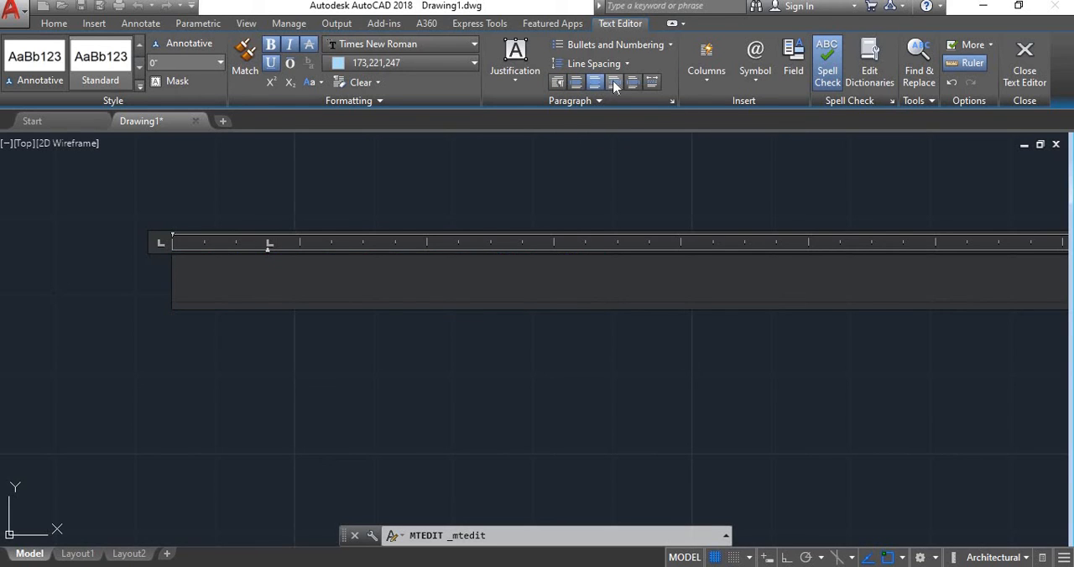
{"action": "left_click", "coordinate": [632, 82]}
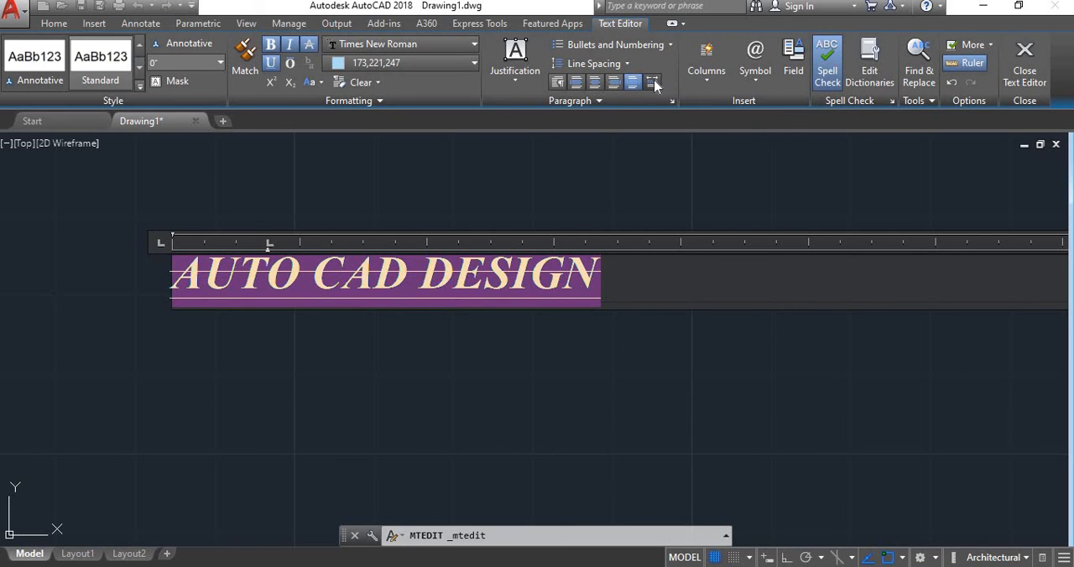
{"action": "left_click", "coordinate": [652, 83]}
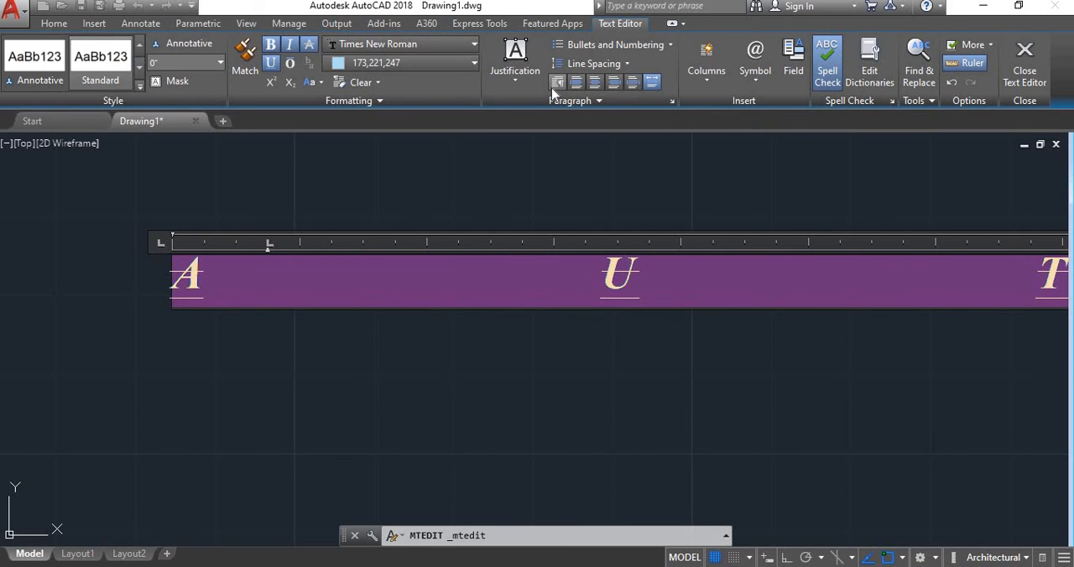
{"action": "left_click", "coordinate": [560, 83]}
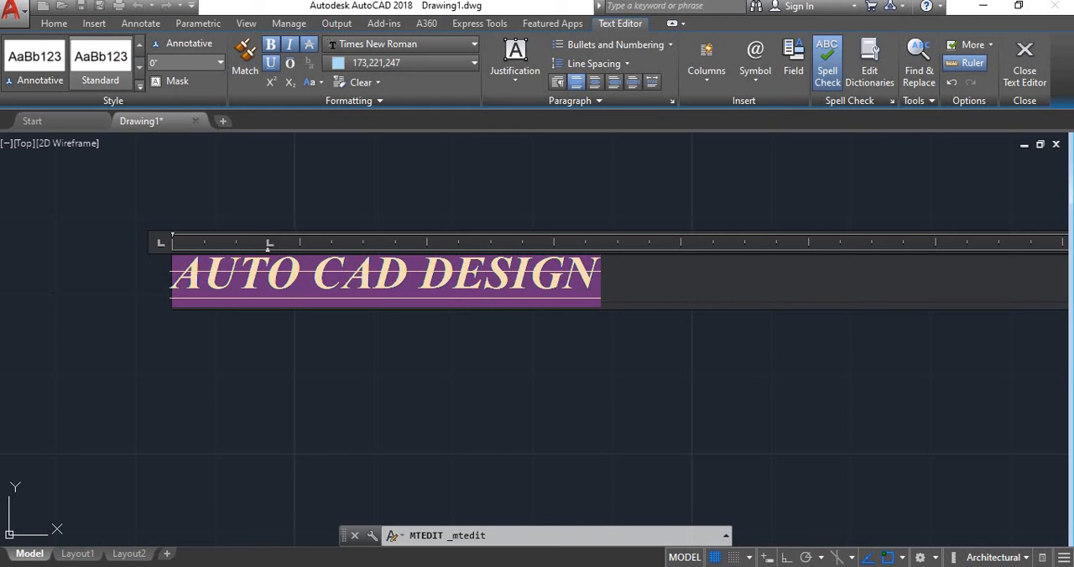
{"action": "left_click", "coordinate": [1046, 61]}
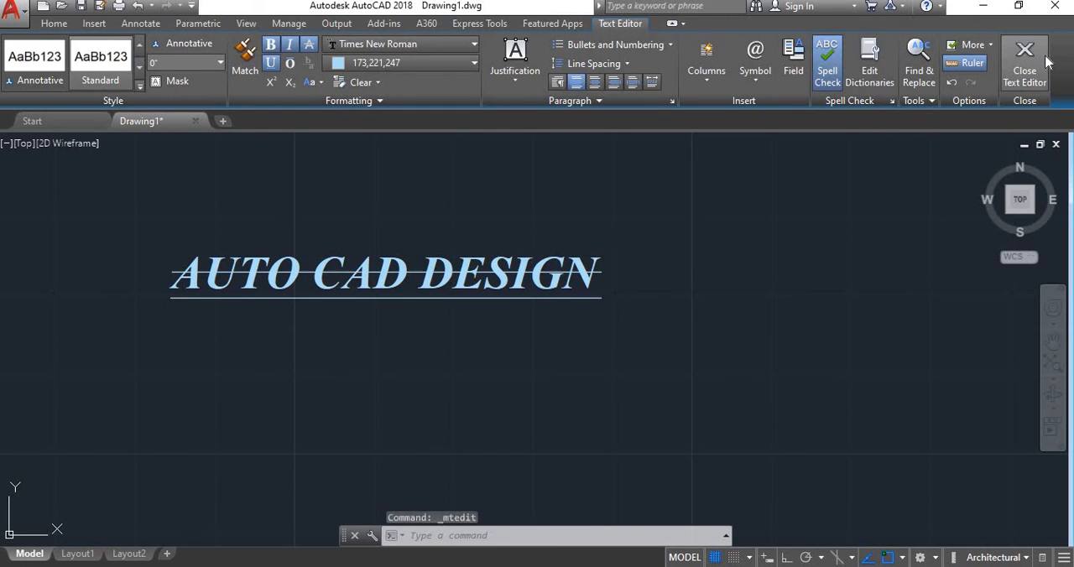
{"action": "scroll", "coordinate": [403, 308], "scroll_direction": "down", "scroll_amount": 3}
{"action": "scroll", "coordinate": [322, 302], "scroll_direction": "up", "scroll_amount": 4}
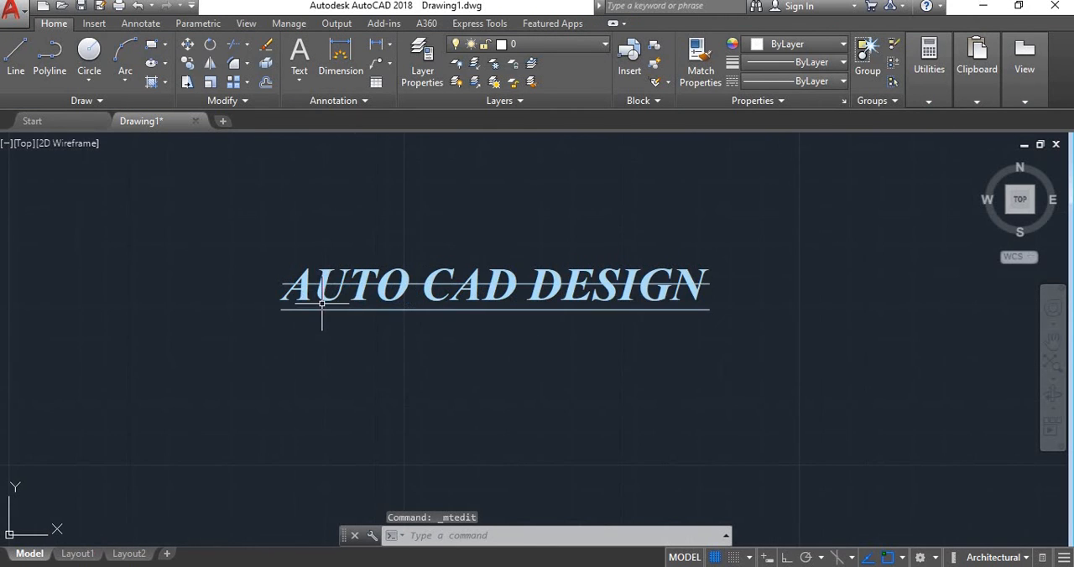
{"action": "left_click", "coordinate": [322, 304]}
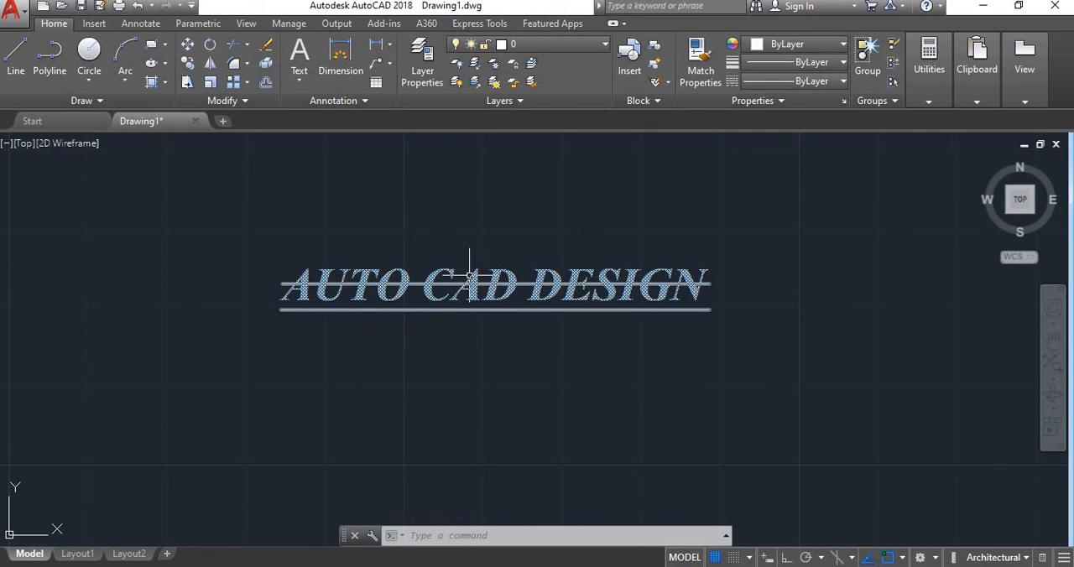
{"action": "scroll", "coordinate": [466, 276], "scroll_direction": "down", "scroll_amount": 4}
{"action": "scroll", "coordinate": [612, 312], "scroll_direction": "up", "scroll_amount": 2}
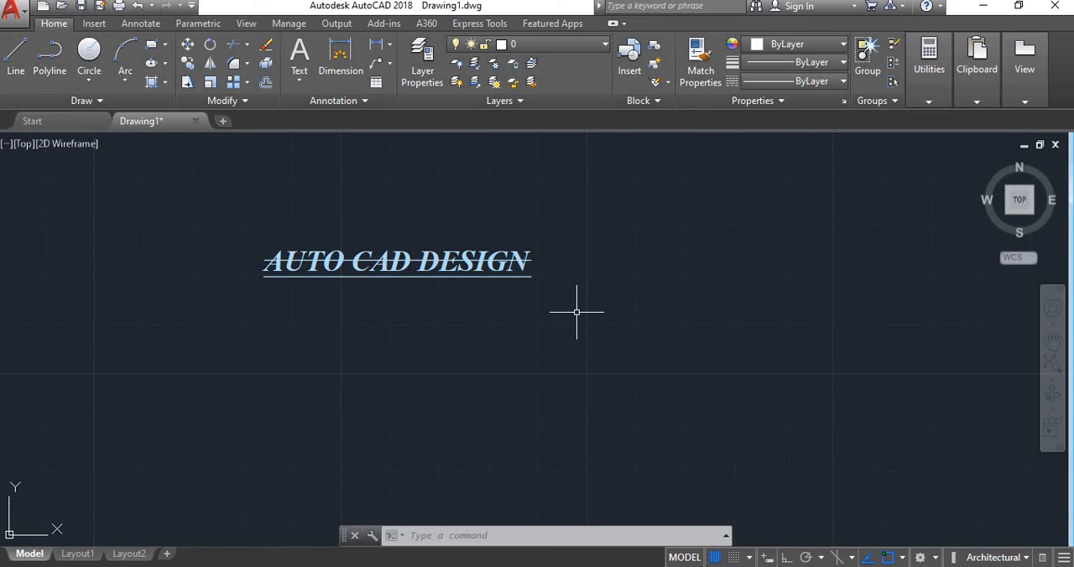
- Copy the AUTO CAD DESIGN text from its upper-left corner, place five copies around the original and end the command
{"action": "type", "text": "co"}
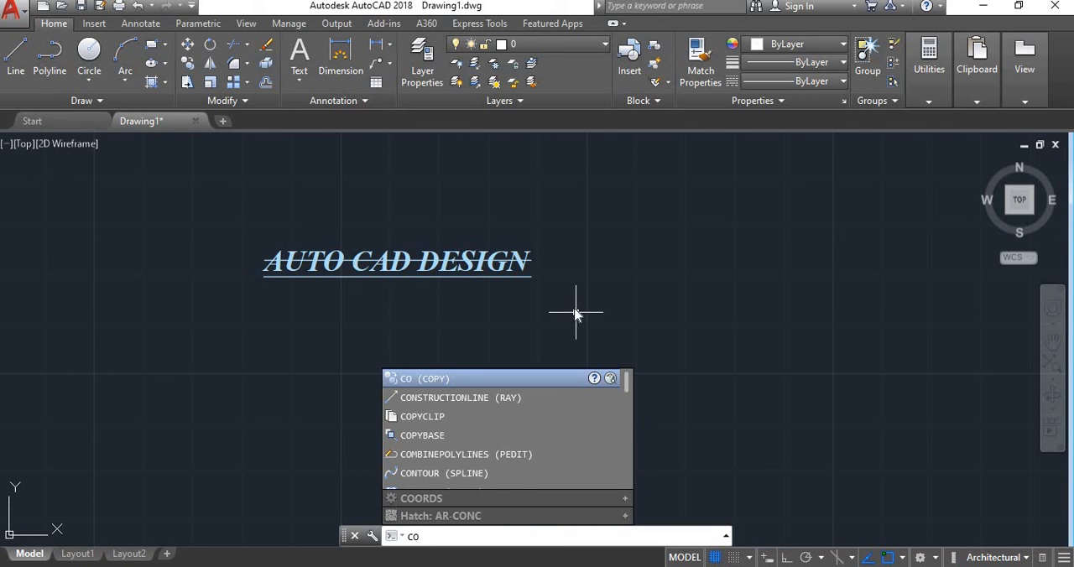
{"action": "key", "text": "Return"}
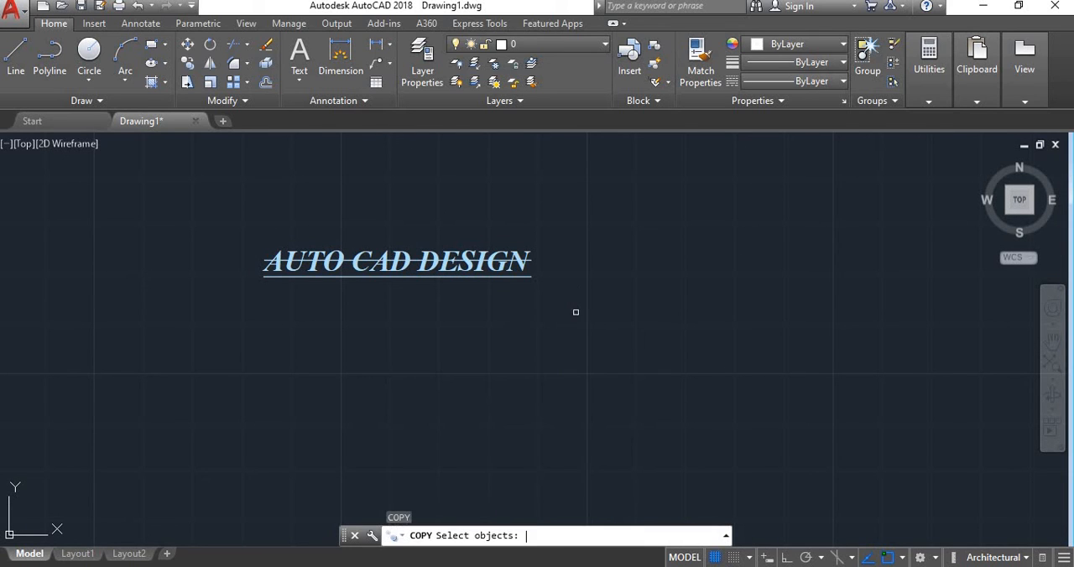
{"action": "left_click", "coordinate": [472, 265]}
{"action": "key", "text": "Return"}
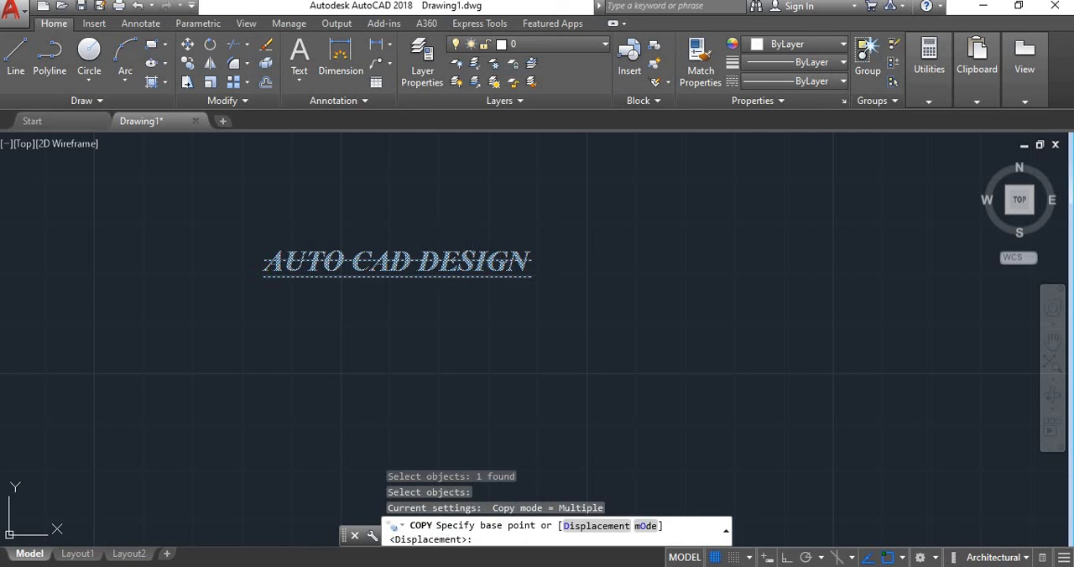
{"action": "left_click", "coordinate": [265, 252]}
{"action": "left_click", "coordinate": [340, 331]}
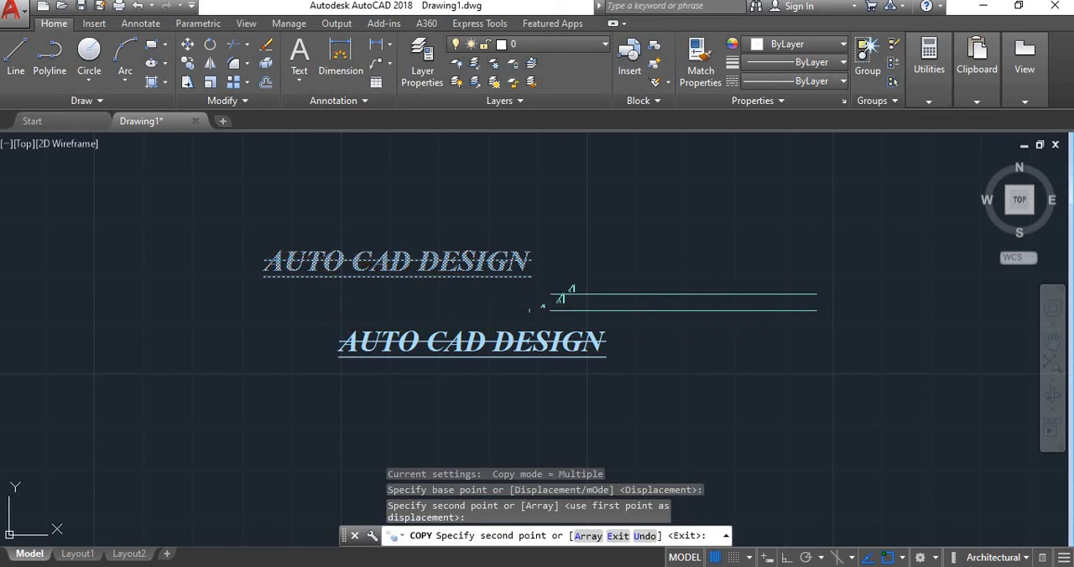
{"action": "left_click", "coordinate": [551, 286]}
{"action": "left_click", "coordinate": [573, 178]}
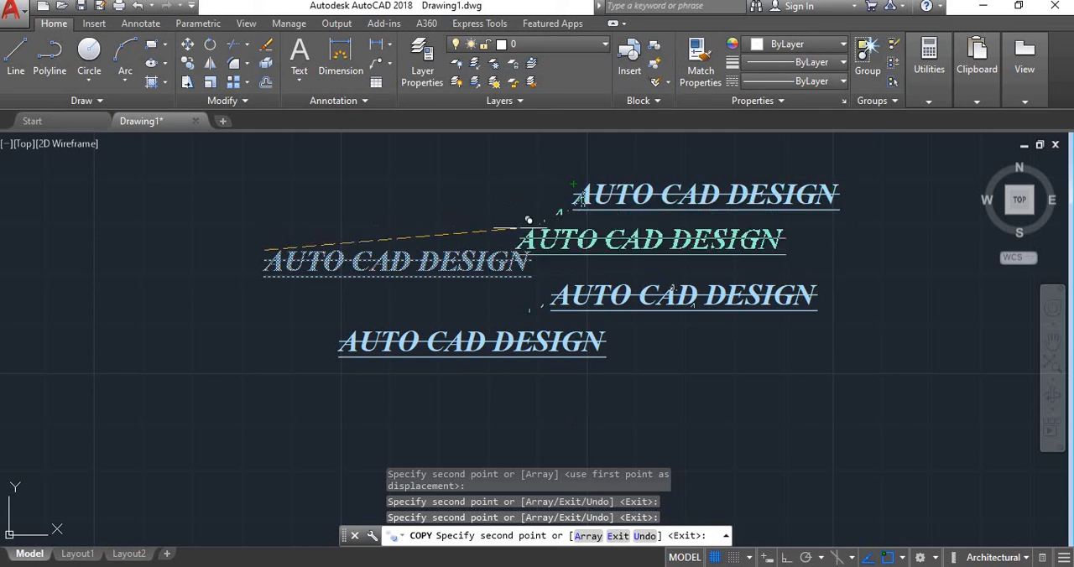
{"action": "scroll", "coordinate": [511, 235], "scroll_direction": "down", "scroll_amount": 5}
{"action": "scroll", "coordinate": [579, 275], "scroll_direction": "up", "scroll_amount": 5}
{"action": "left_click", "coordinate": [587, 270]}
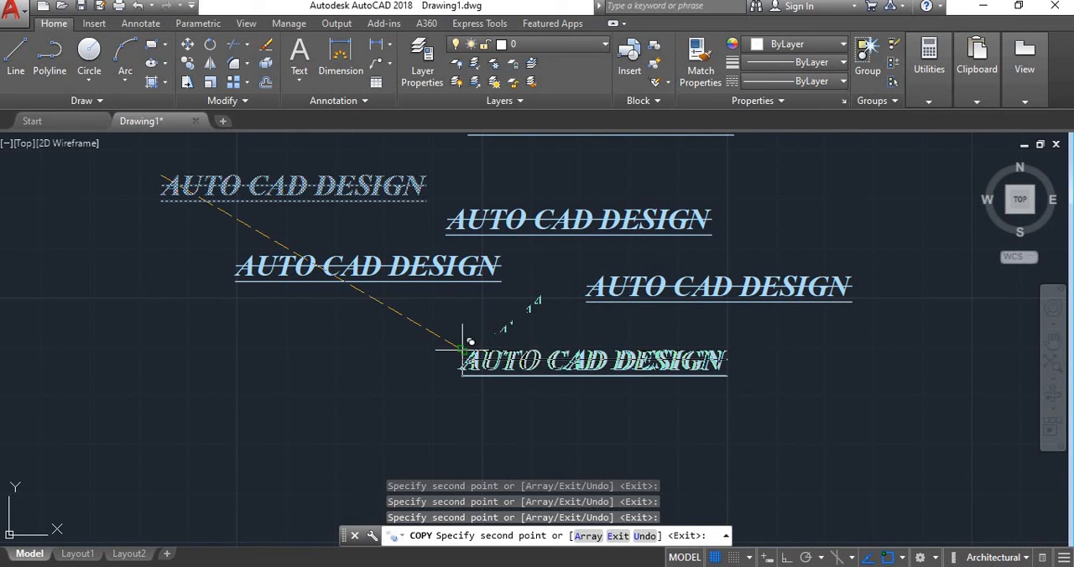
{"action": "right_click", "coordinate": [463, 350]}
{"action": "left_click", "coordinate": [494, 360]}
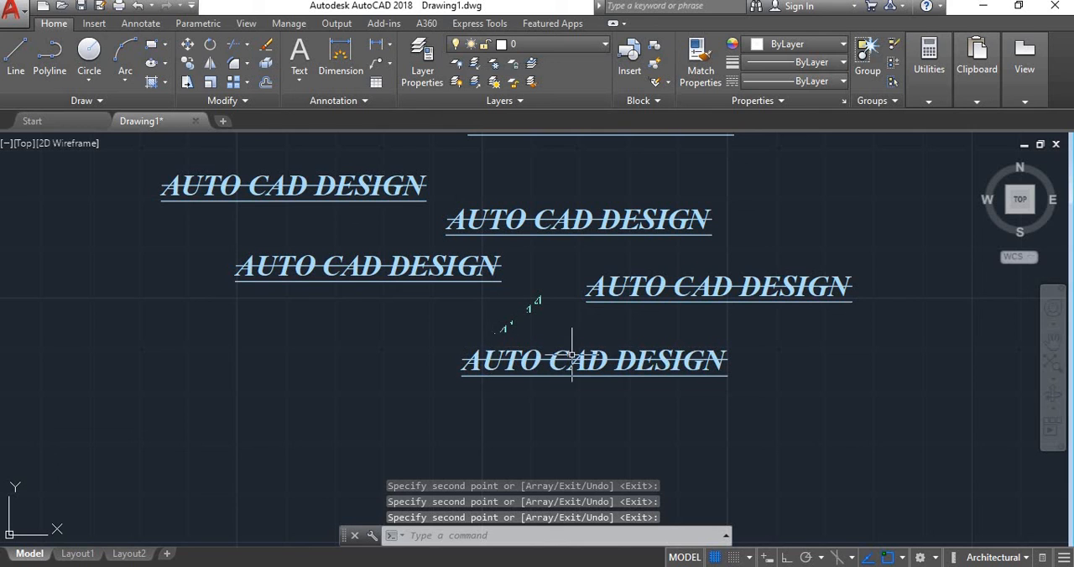
- Open the lowest AUTO CAD DESIGN copy for editing, select its whole wording and close the text editor
{"action": "left_click", "coordinate": [528, 369]}
{"action": "double_click", "coordinate": [522, 361]}
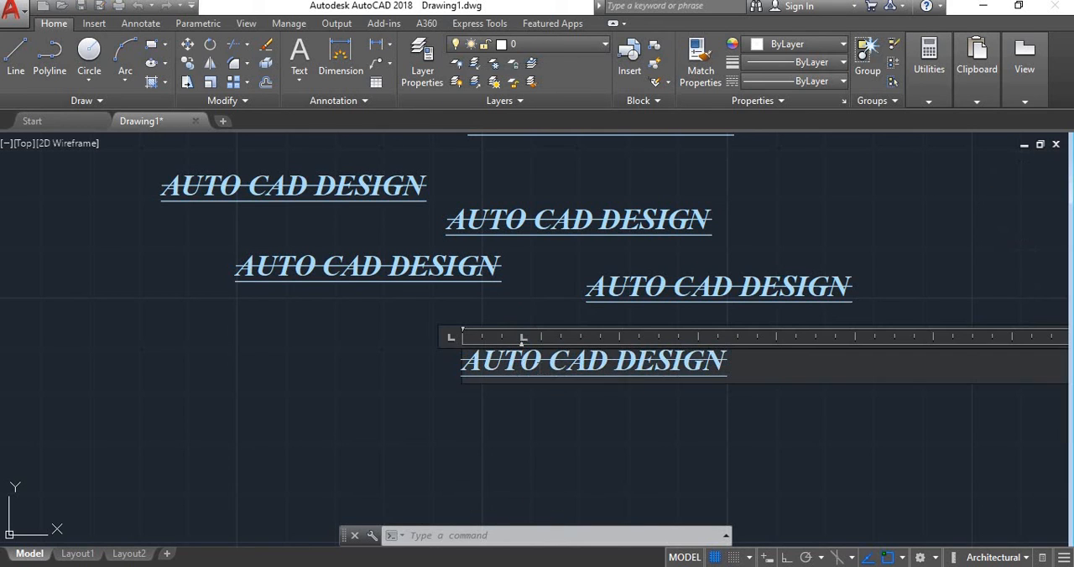
{"action": "left_click_drag", "start_coordinate": [729, 363], "coordinate": [411, 364]}
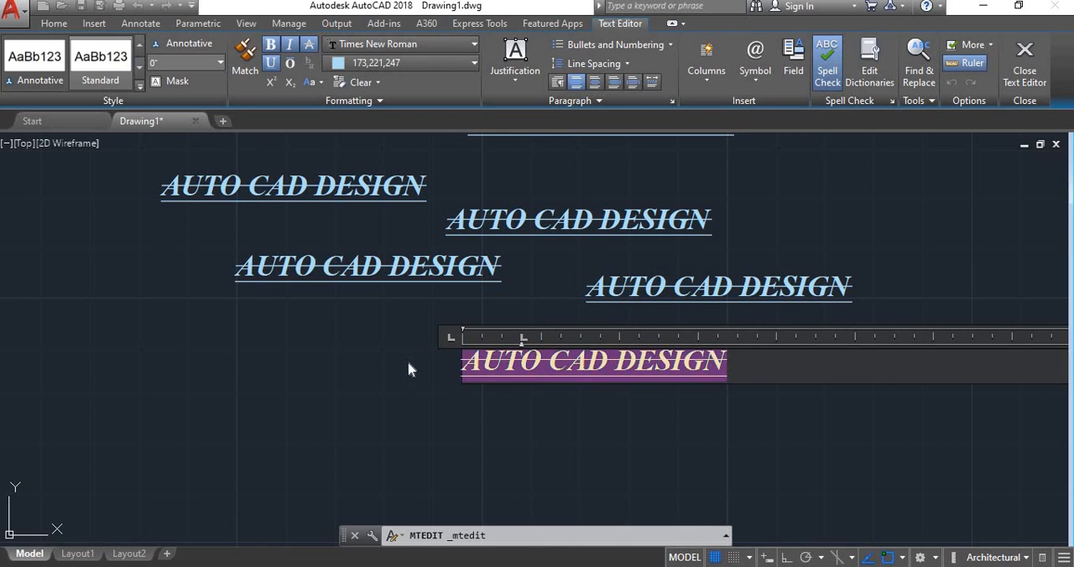
{"action": "left_click", "coordinate": [409, 370]}
{"action": "scroll", "coordinate": [415, 359], "scroll_direction": "down", "scroll_amount": 2}
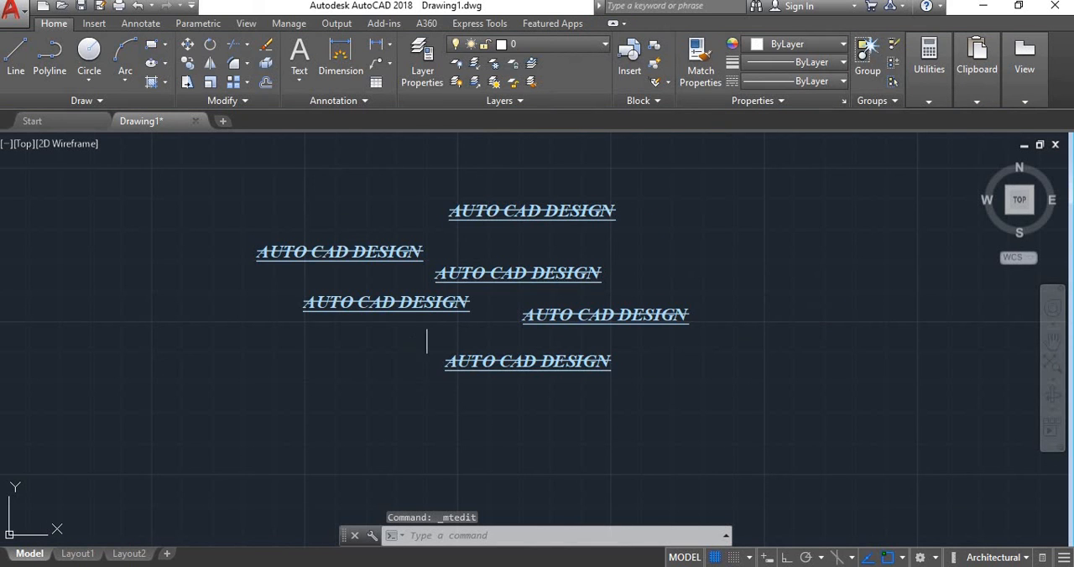
- Start a single-line text below the existing texts, picking its start point, height and a slight upward rotation in the drawing
{"action": "left_click", "coordinate": [299, 80]}
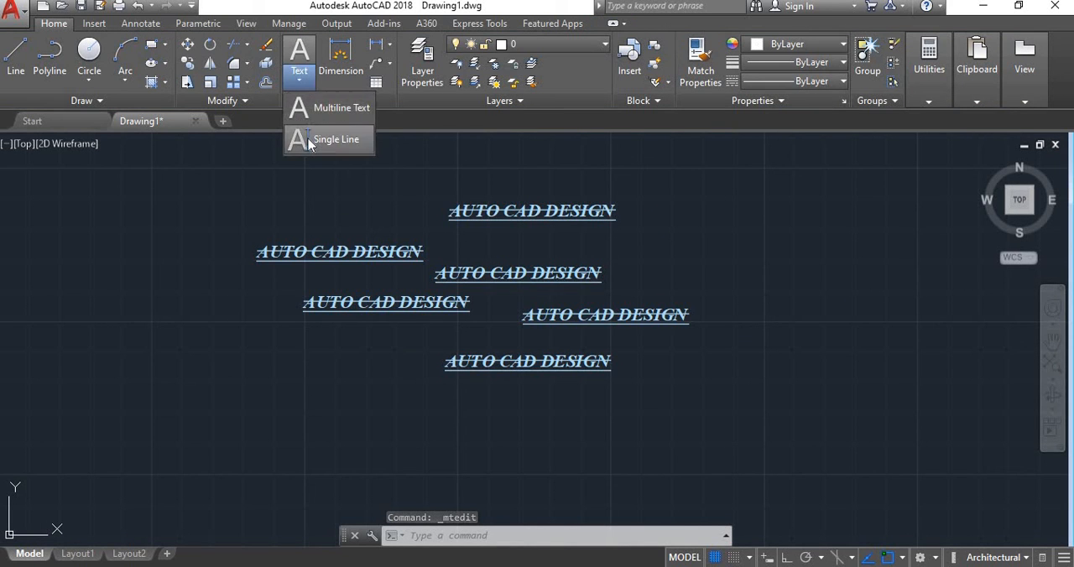
{"action": "left_click", "coordinate": [327, 139]}
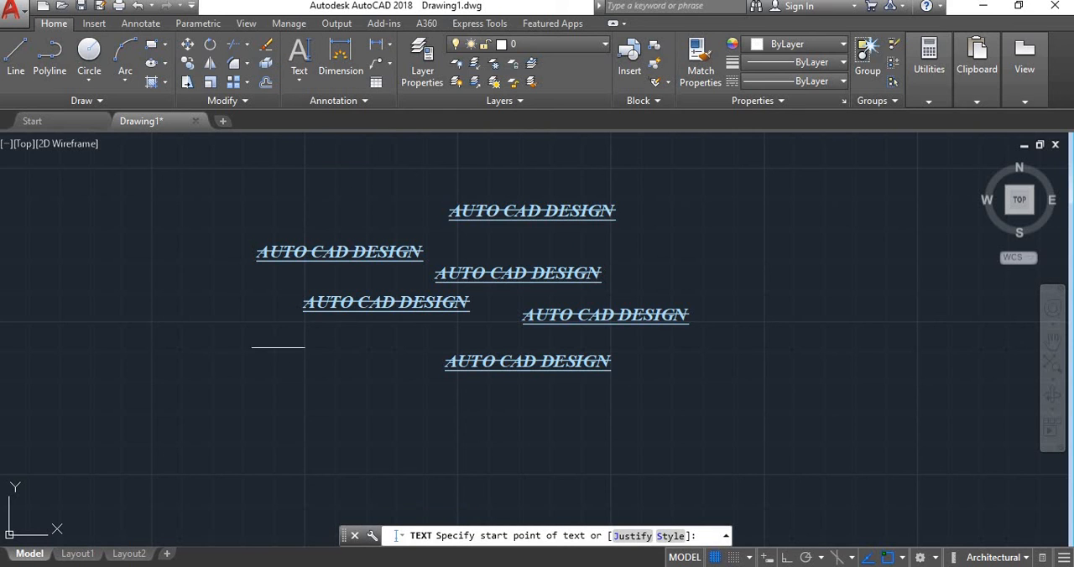
{"action": "scroll", "coordinate": [312, 141], "scroll_direction": "down", "scroll_amount": 4}
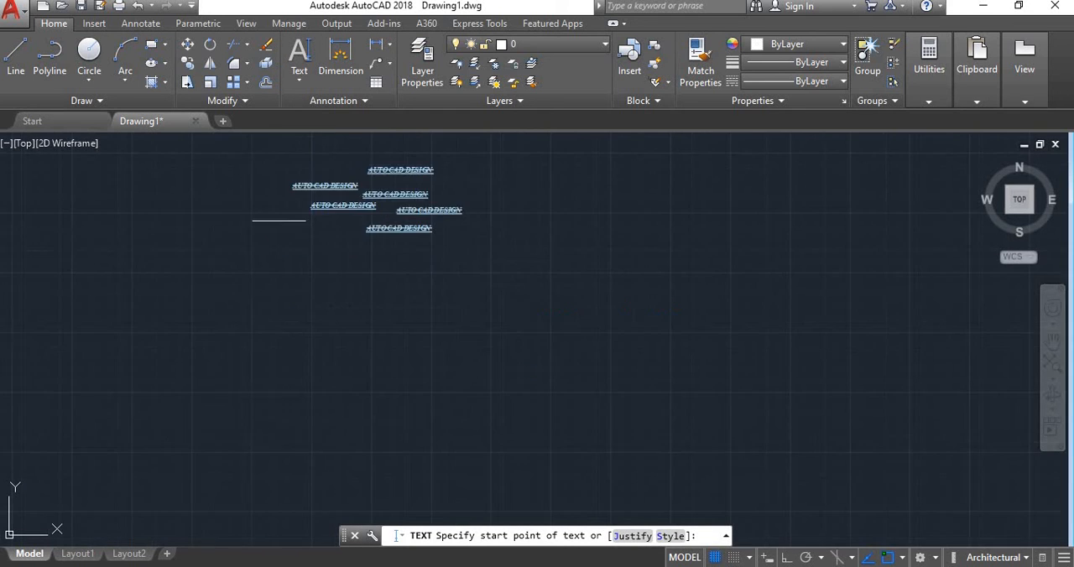
{"action": "scroll", "coordinate": [270, 245], "scroll_direction": "up", "scroll_amount": 6}
{"action": "scroll", "coordinate": [384, 267], "scroll_direction": "down", "scroll_amount": 4}
{"action": "scroll", "coordinate": [403, 251], "scroll_direction": "up", "scroll_amount": 2}
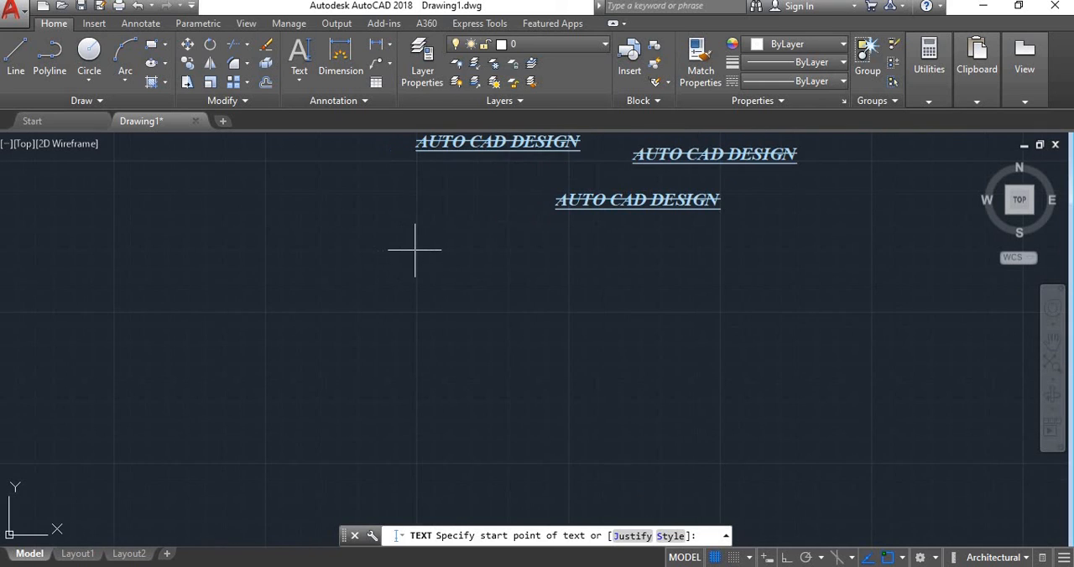
{"action": "left_click", "coordinate": [415, 249]}
{"action": "left_click", "coordinate": [467, 264]}
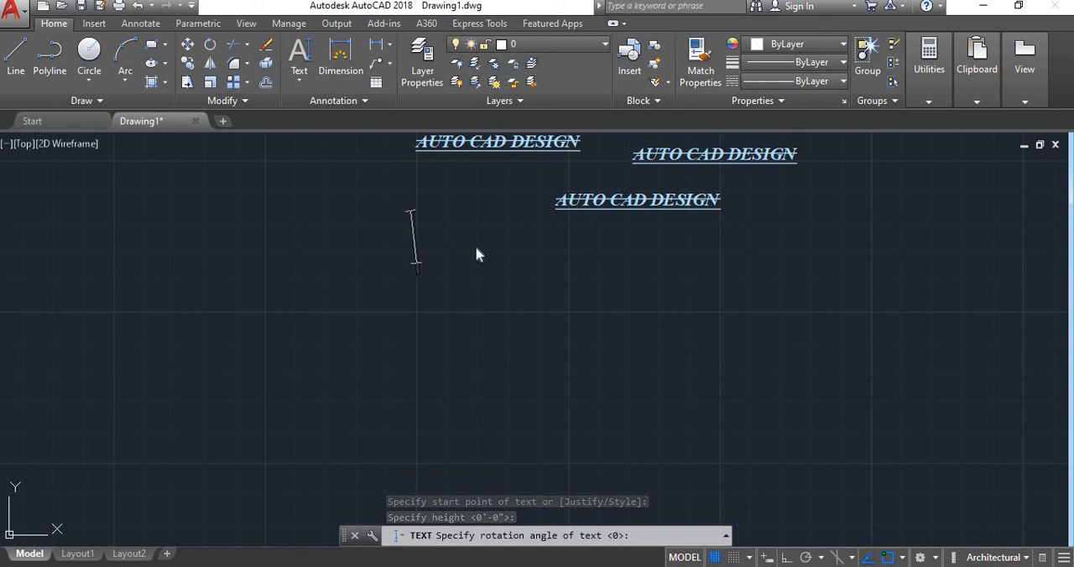
{"action": "left_click", "coordinate": [449, 249]}
- Enter "design center" as the wording of the single-line text and finish that line
{"action": "type", "text": "d"}
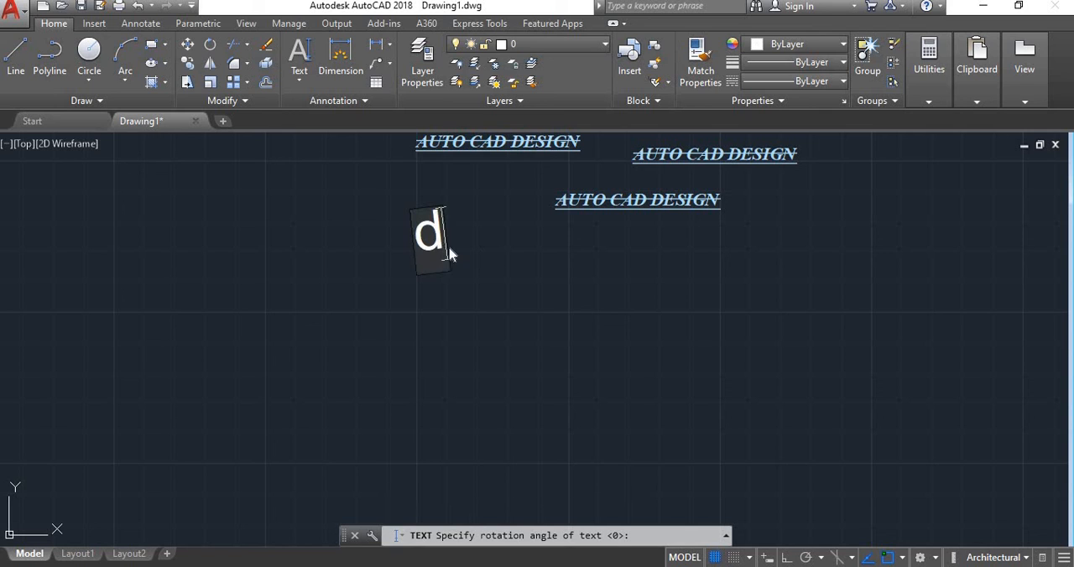
{"action": "type", "text": "esif"}
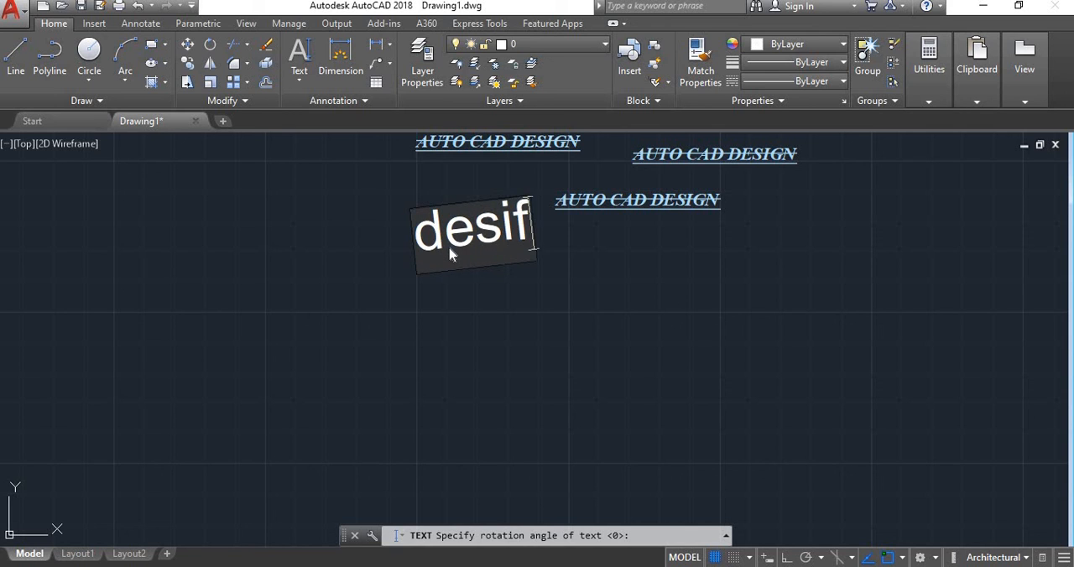
{"action": "key", "text": "BackSpace"}
{"action": "type", "text": "gn"}
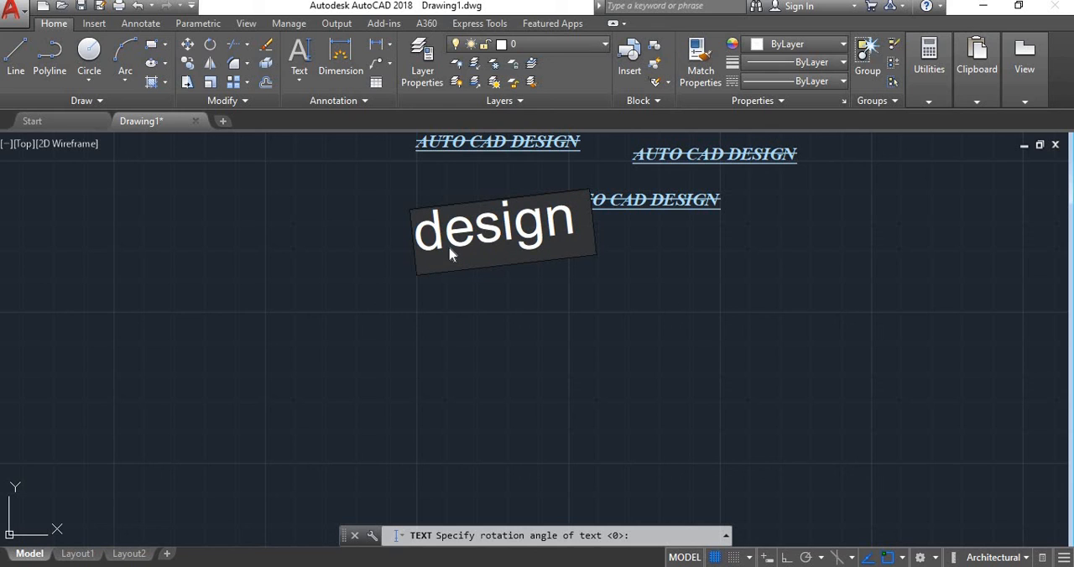
{"action": "type", "text": "  center"}
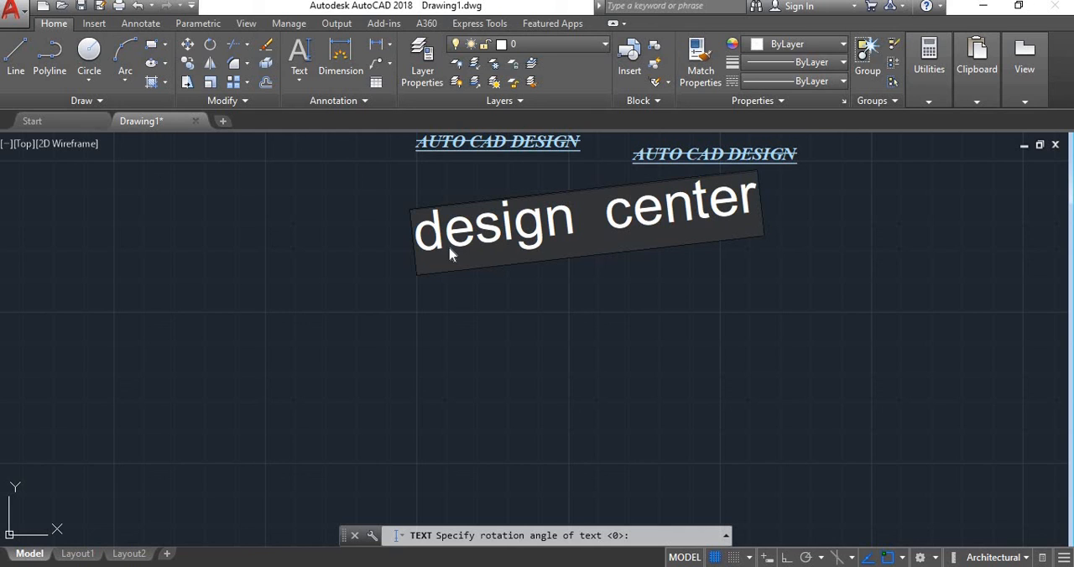
{"action": "left_click", "coordinate": [760, 270]}
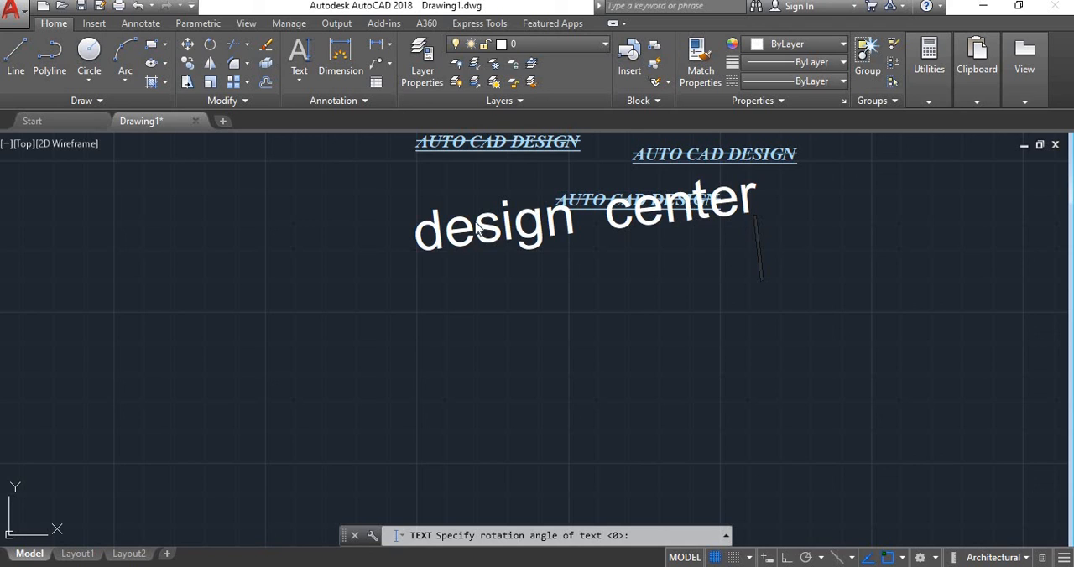
{"action": "left_click", "coordinate": [453, 329]}
{"action": "left_click", "coordinate": [672, 319]}
{"action": "left_click", "coordinate": [775, 309]}
{"action": "left_click", "coordinate": [539, 352]}
{"action": "left_click", "coordinate": [640, 355]}
{"action": "left_click", "coordinate": [600, 316]}
{"action": "left_click", "coordinate": [719, 328]}
{"action": "left_click", "coordinate": [767, 336]}
{"action": "left_click", "coordinate": [767, 348]}
{"action": "left_click", "coordinate": [828, 348]}
{"action": "left_click", "coordinate": [735, 376]}
{"action": "left_click", "coordinate": [847, 376]}
{"action": "scroll", "coordinate": [550, 266], "scroll_direction": "down", "scroll_amount": 4}
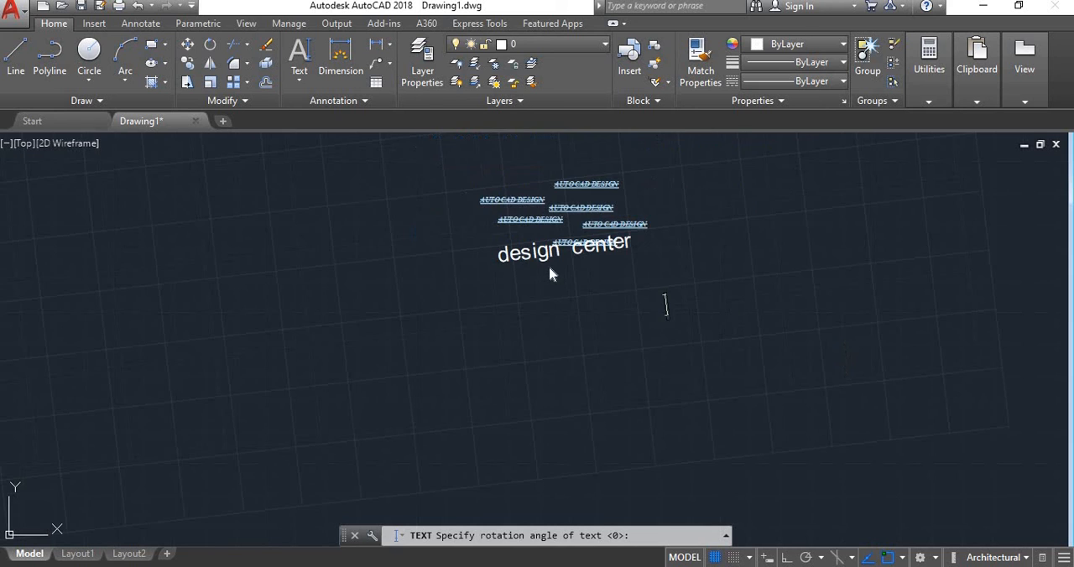
{"action": "scroll", "coordinate": [546, 228], "scroll_direction": "up", "scroll_amount": 4}
{"action": "left_click", "coordinate": [501, 290]}
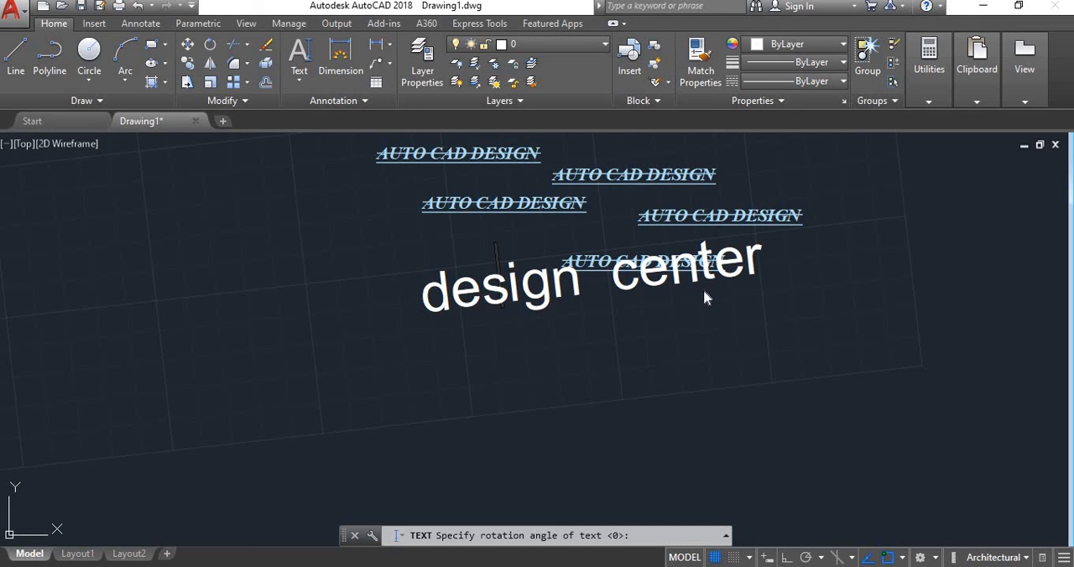
{"action": "right_click", "coordinate": [718, 307]}
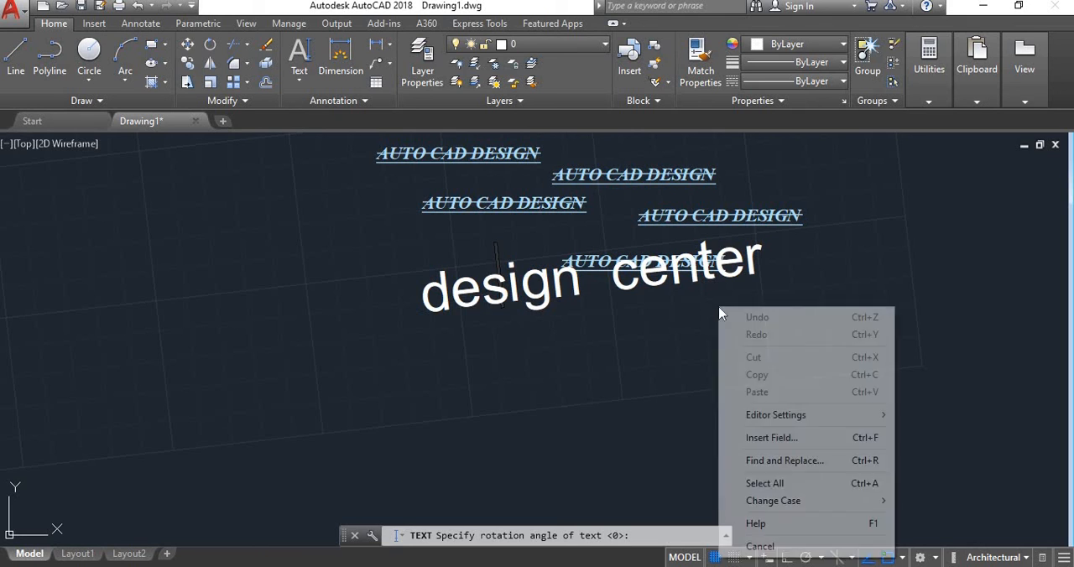
{"action": "left_click", "coordinate": [691, 347]}
{"action": "left_click", "coordinate": [595, 382]}
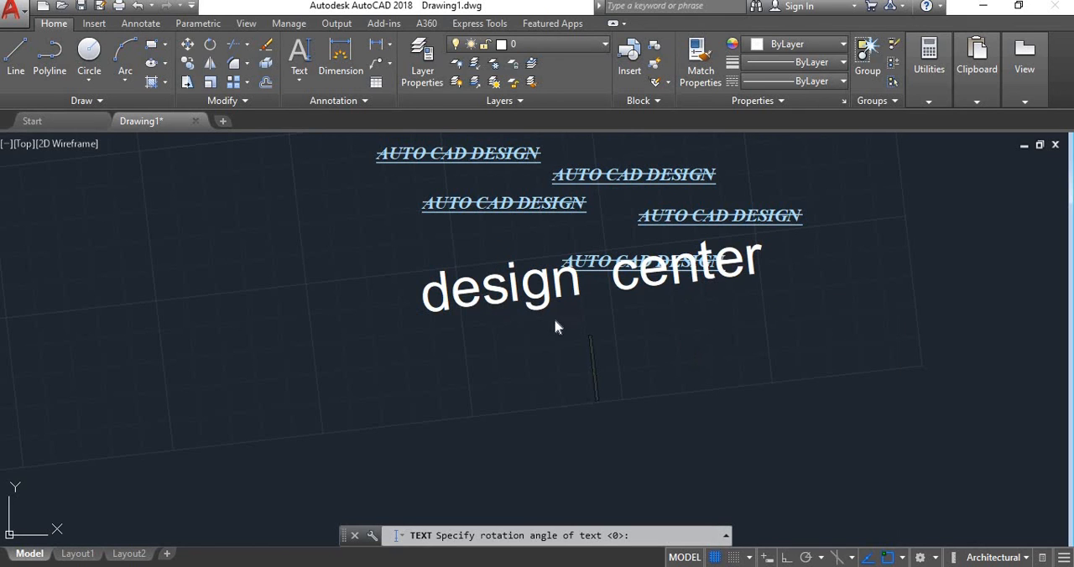